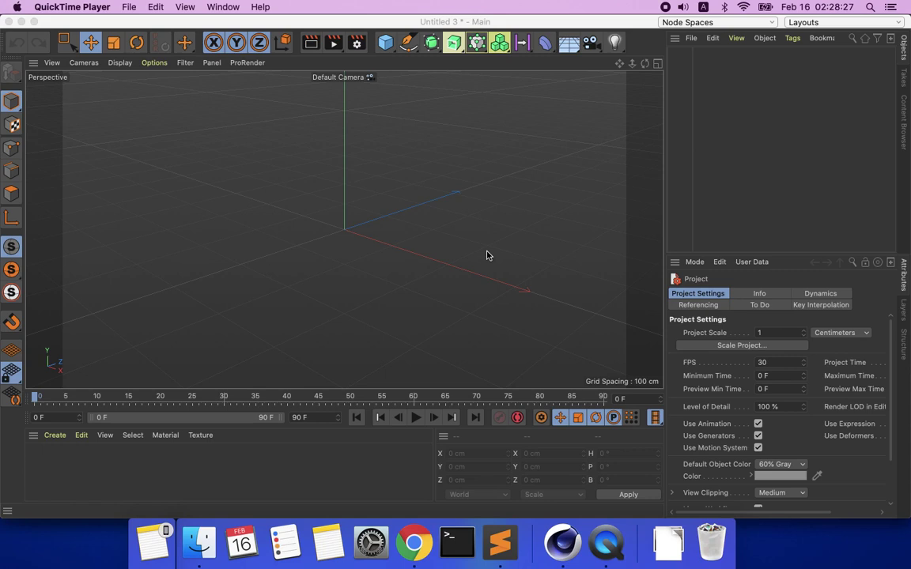
Enable using the F1, F2, etc. keys as standard function keys in the macOS Keyboard preferences
click(378, 542)
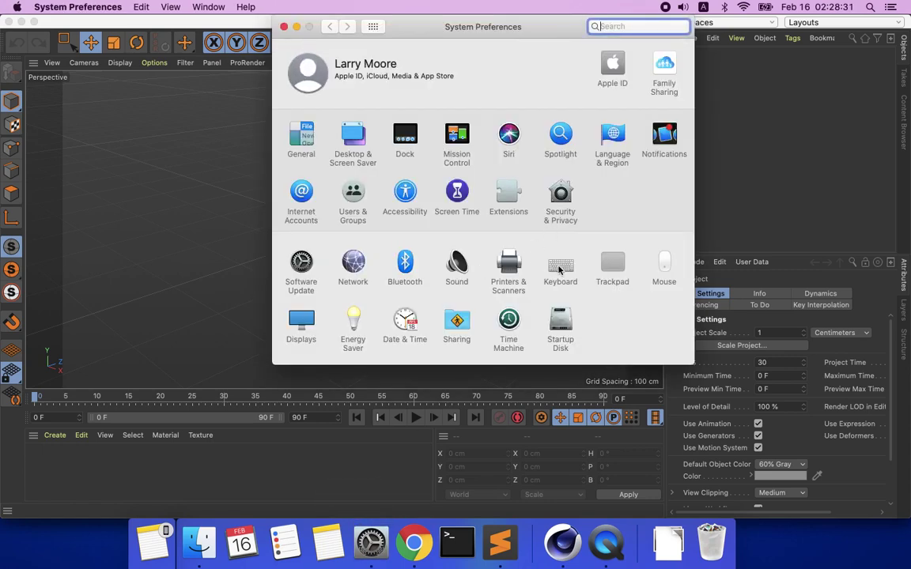
click(560, 269)
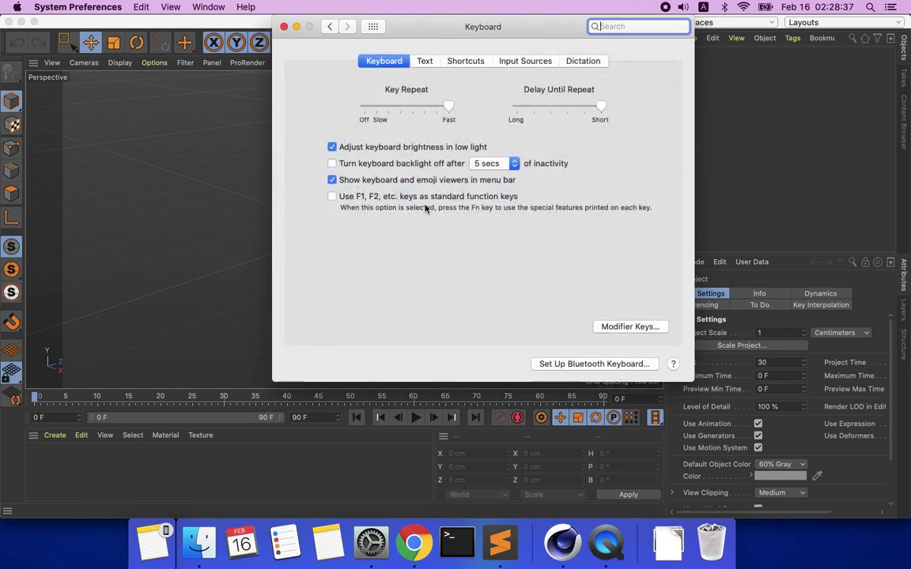
click(367, 197)
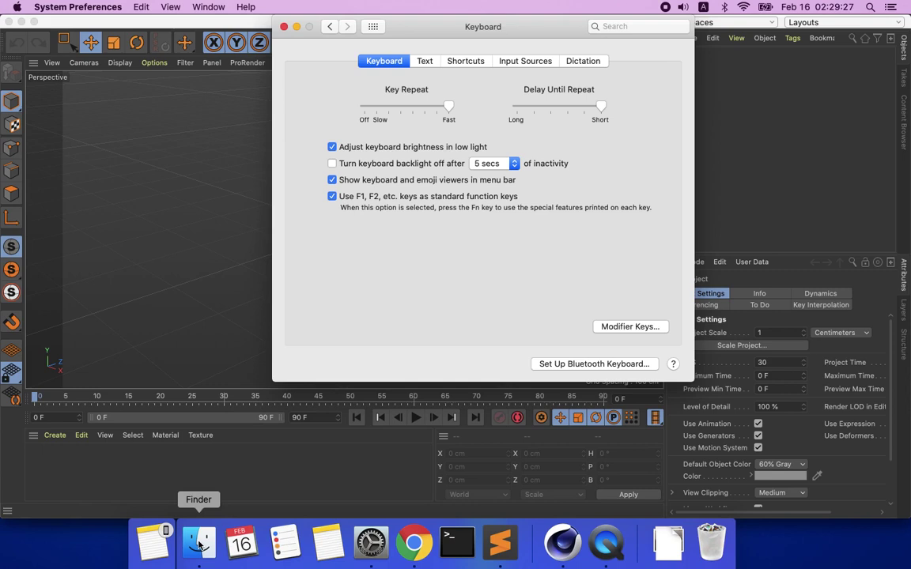
Switch to Chrome and look through the open pages about Karabiner-Elements, Blender and Photoshop shortcuts
click(414, 542)
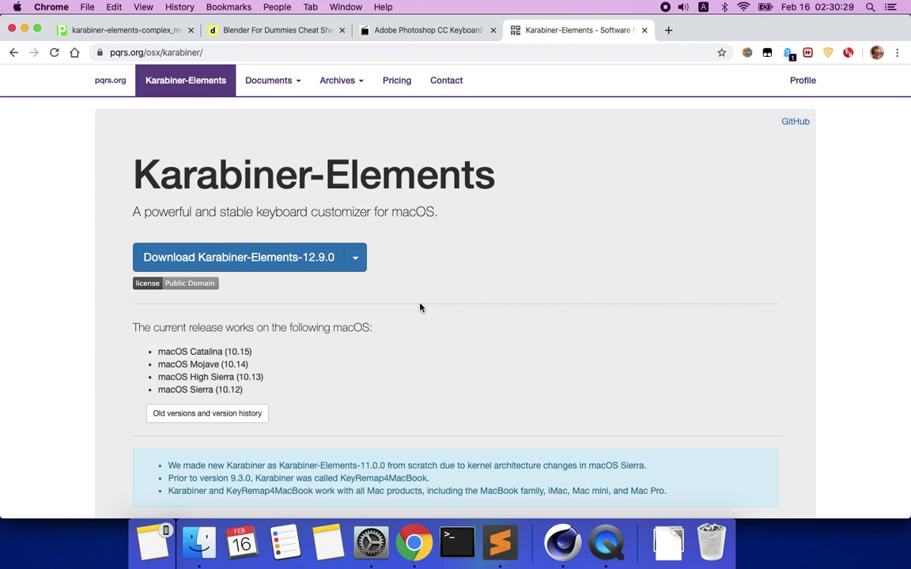
key(ctrl+Tab)
key(ctrl+Tab)
key(ctrl+Tab)
key(ctrl+Tab)
key(ctrl+Tab)
key(ctrl+Tab)
key(ctrl+Tab)
key(ctrl+Tab)
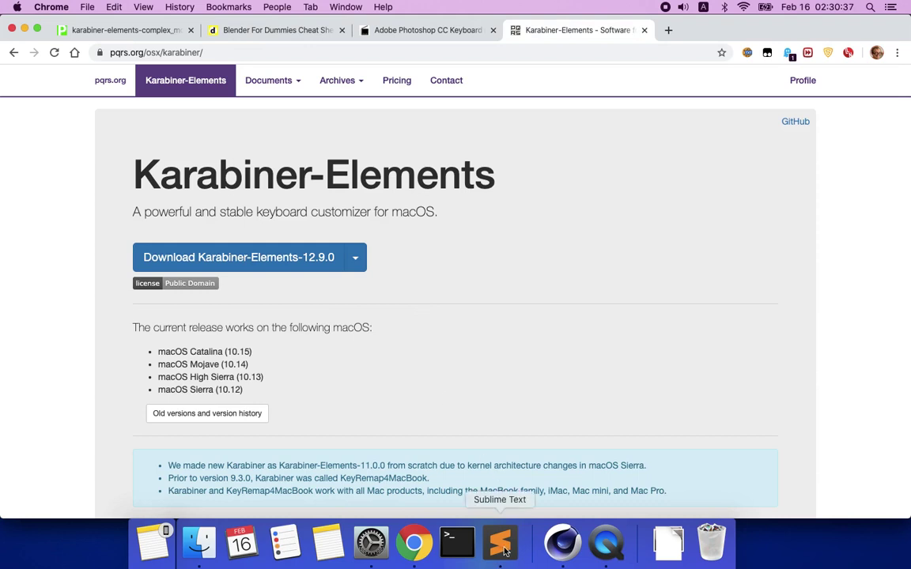
Open Cinema4D.json from the Public folder in Sublime Text
click(199, 543)
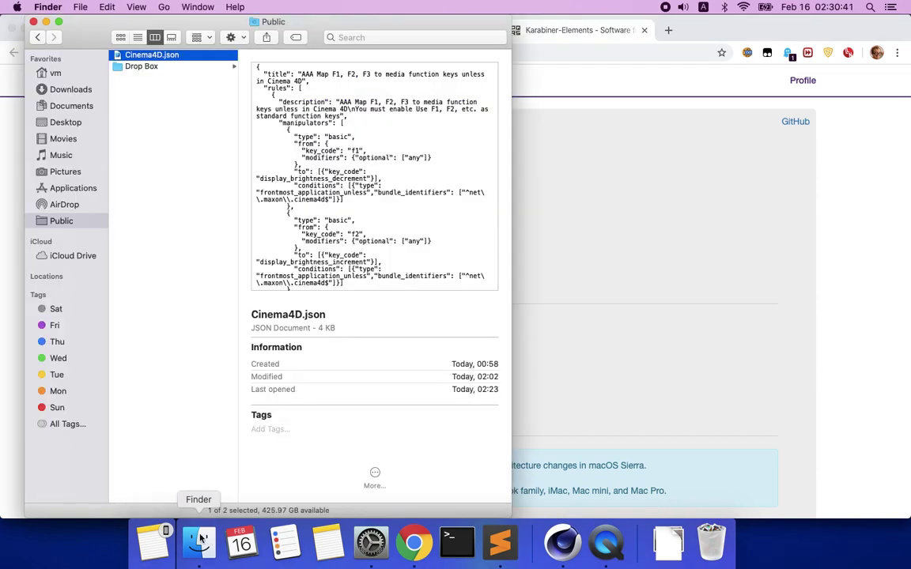
click(67, 566)
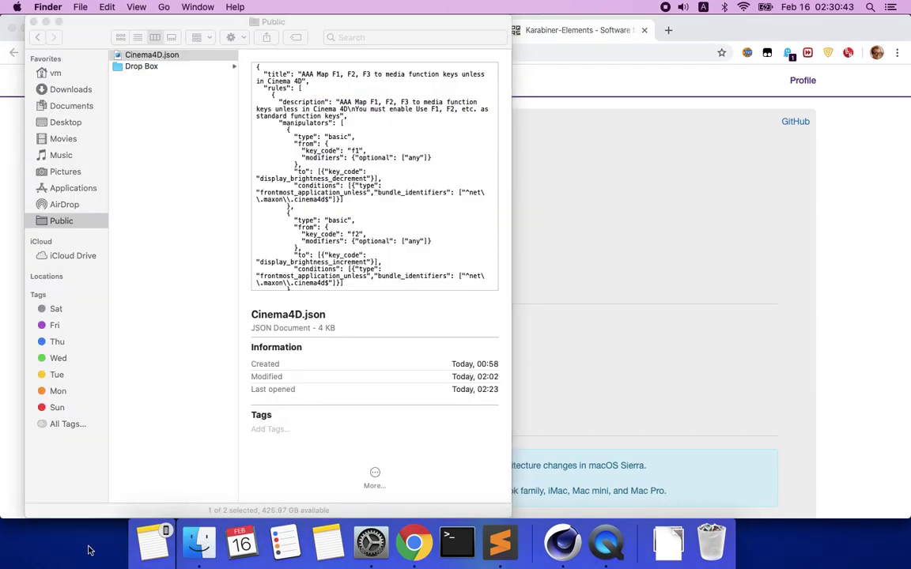
right_click(169, 58)
mouse_move(203, 73)
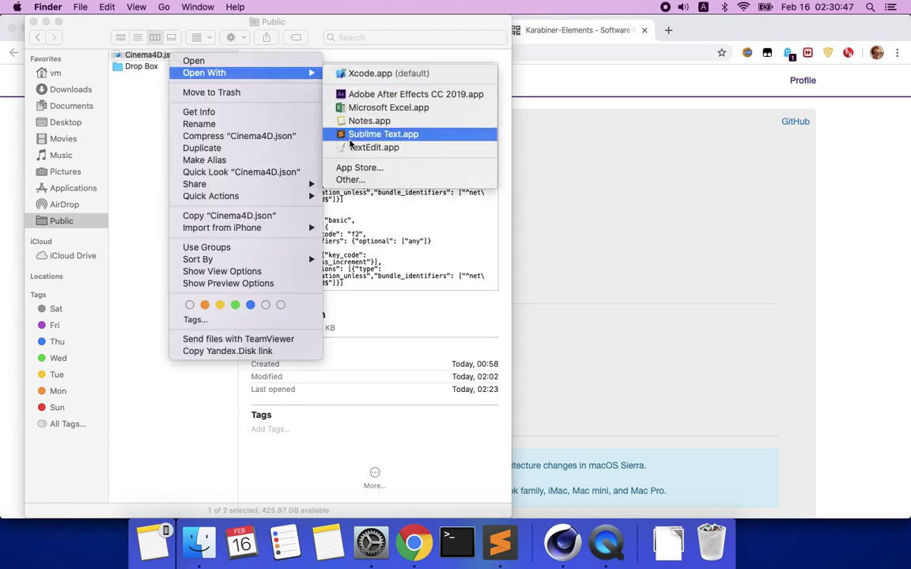
click(353, 134)
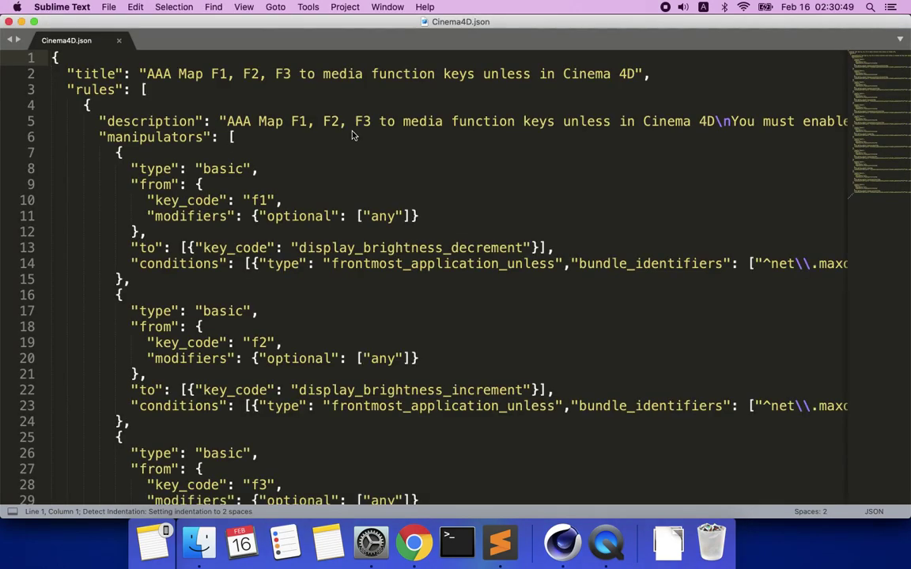
Examine the function-key mapping rules throughout Cinema4D.json, from the title to the last manipulator
scroll(362, 256, down, 1)
scroll(362, 256, down, 3)
scroll(361, 249, up, 3)
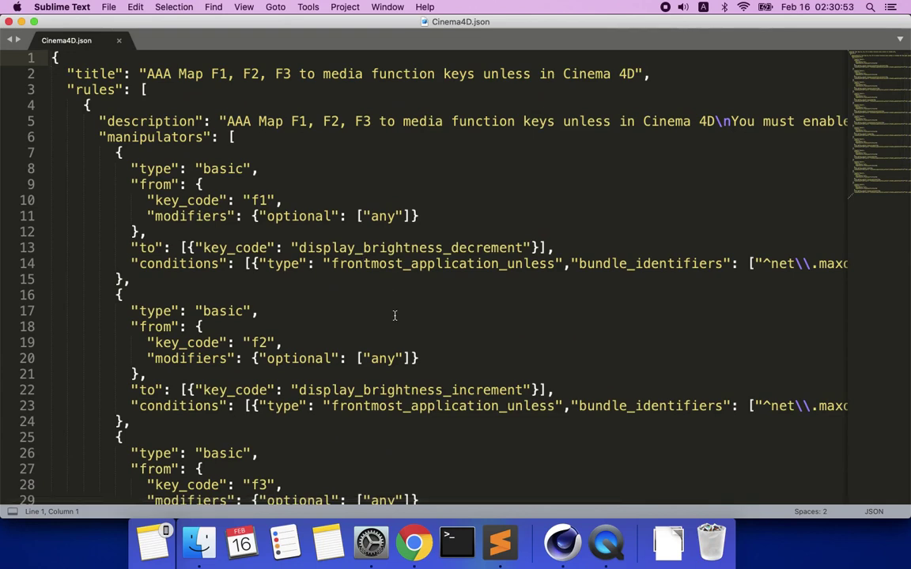
scroll(394, 315, down, 5)
scroll(395, 315, down, 15)
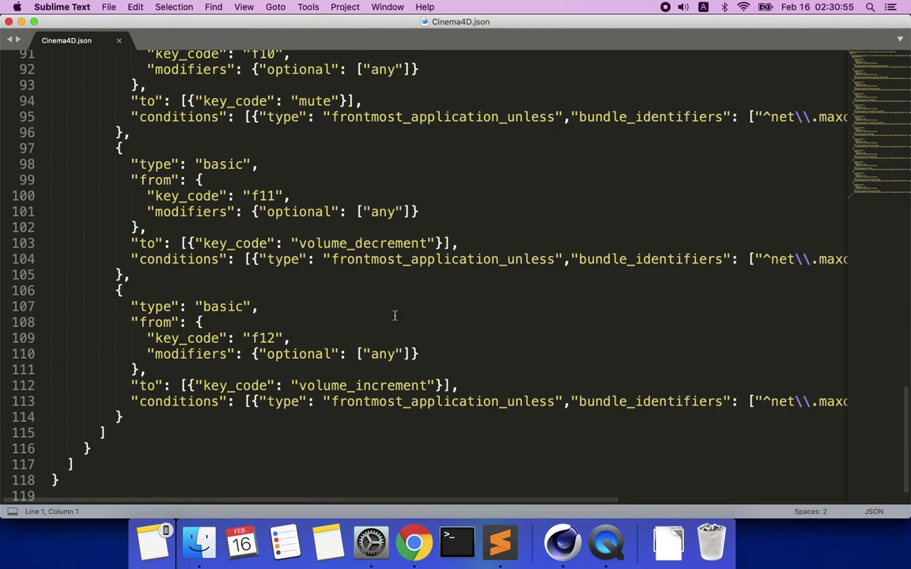
scroll(369, 215, up, 18)
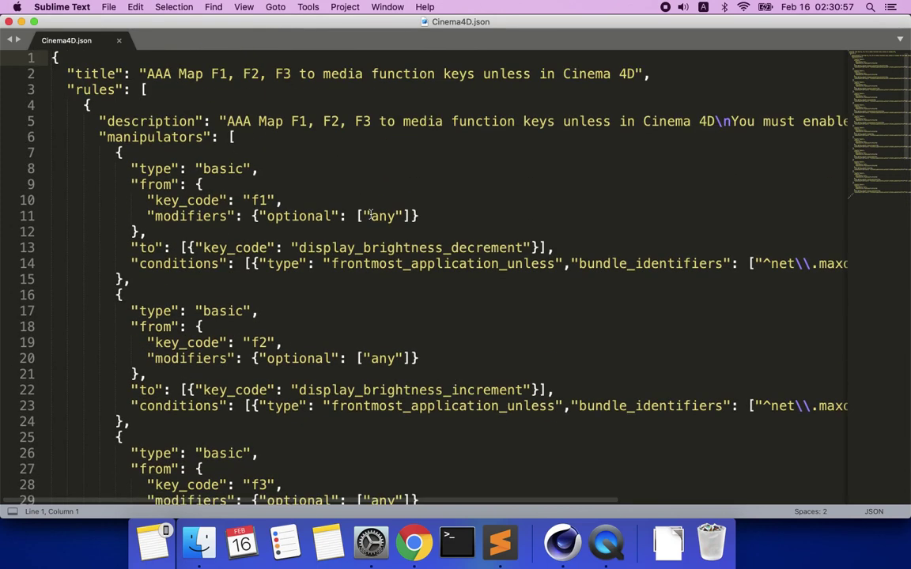
Check the f1 key code against the Keyboard preferences and highlight bundle_identifiers in the first rule's condition
double_click(261, 200)
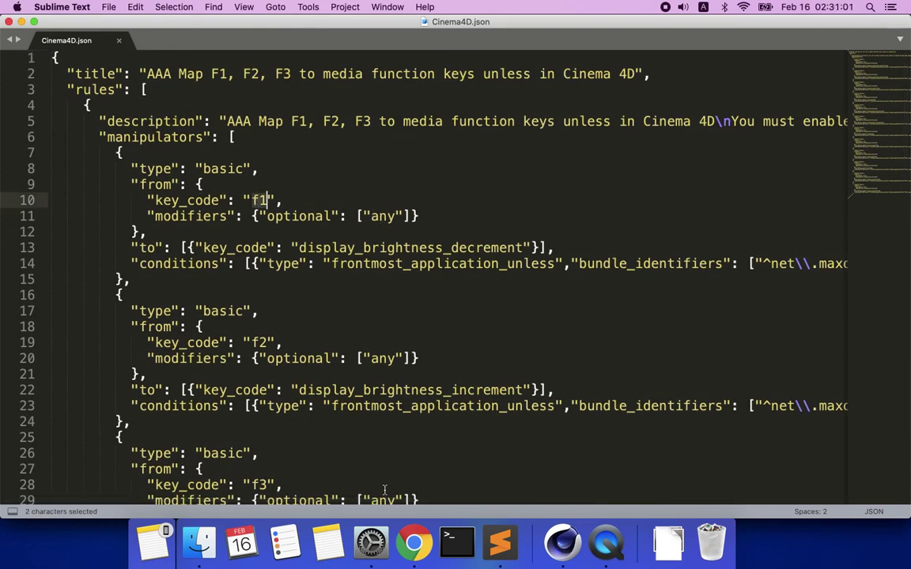
click(370, 543)
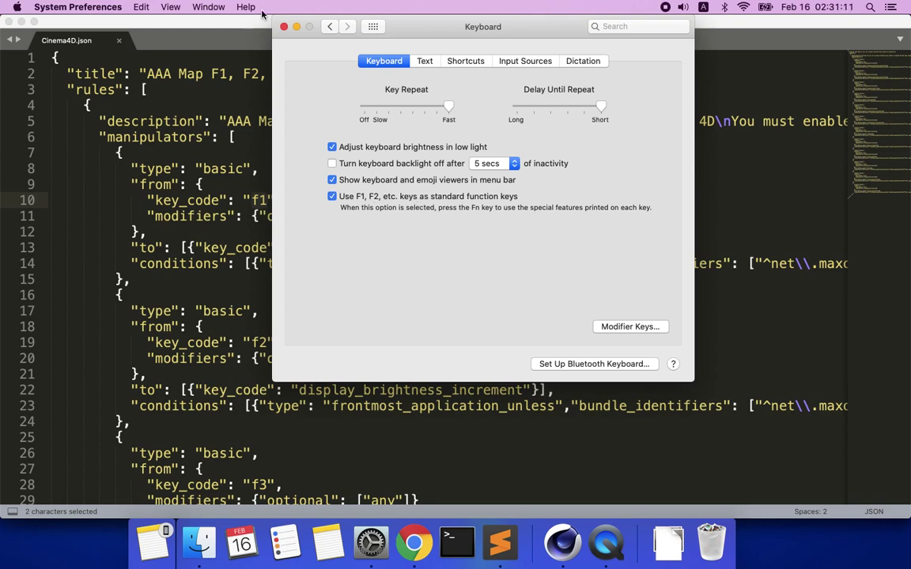
click(254, 33)
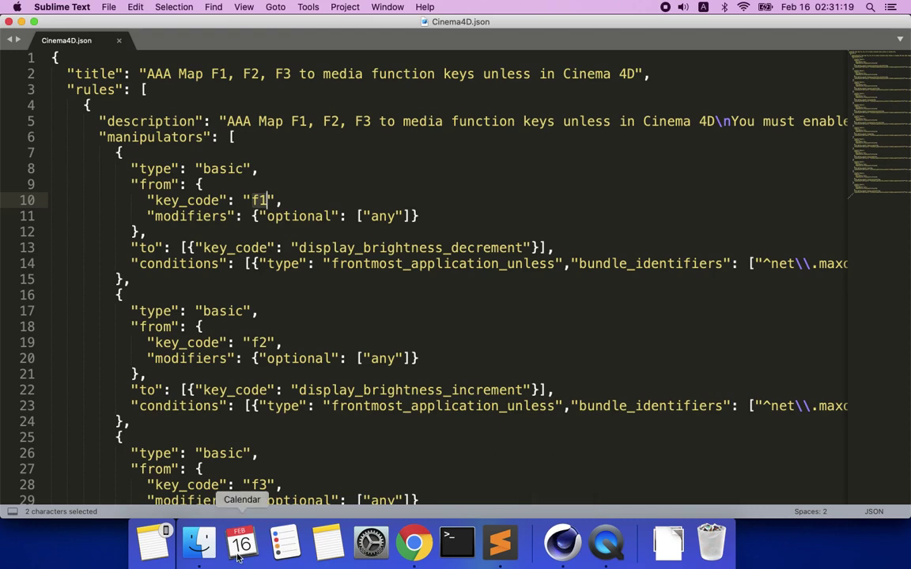
click(120, 547)
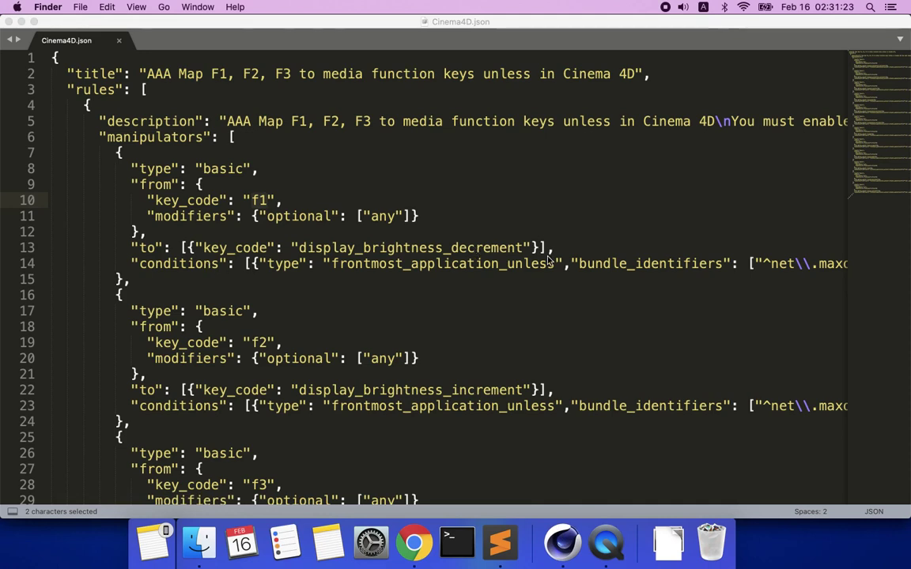
double_click(632, 264)
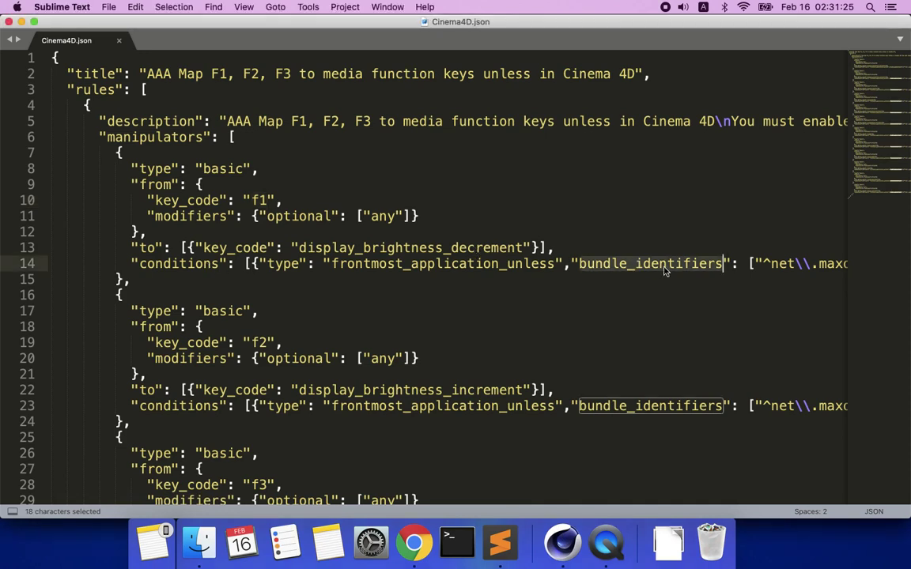
Launch Karabiner-EventViewer and use its Frontmost application view to look up Sublime Text's bundle identifier
key(F4)
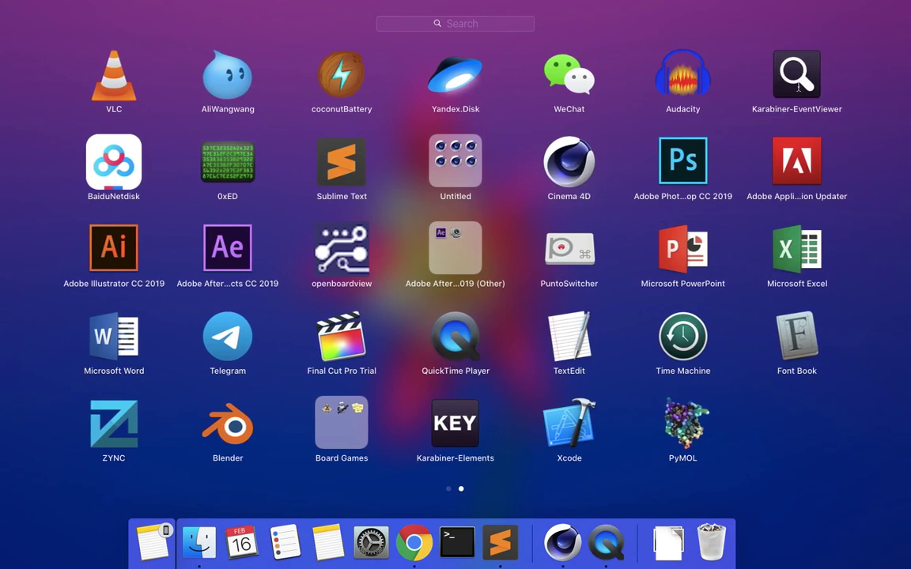
click(797, 79)
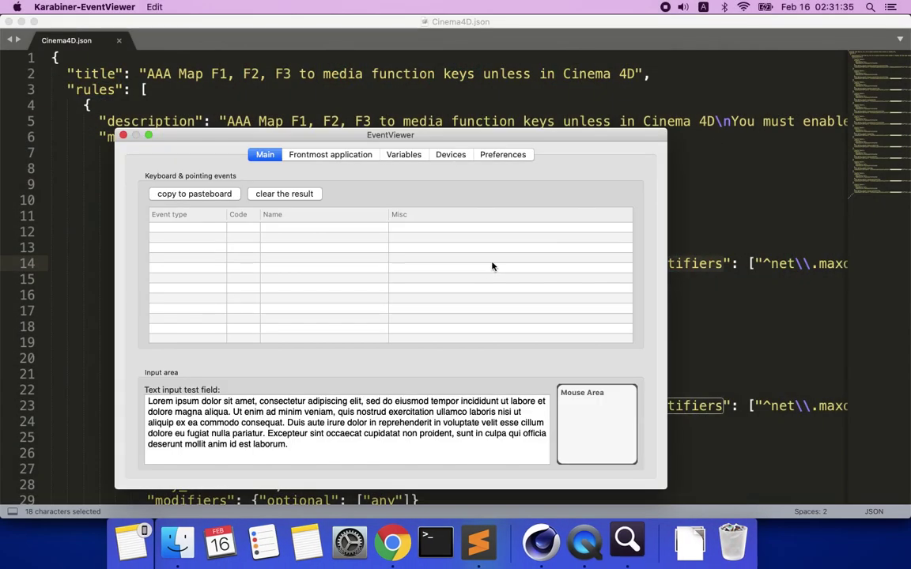
click(349, 157)
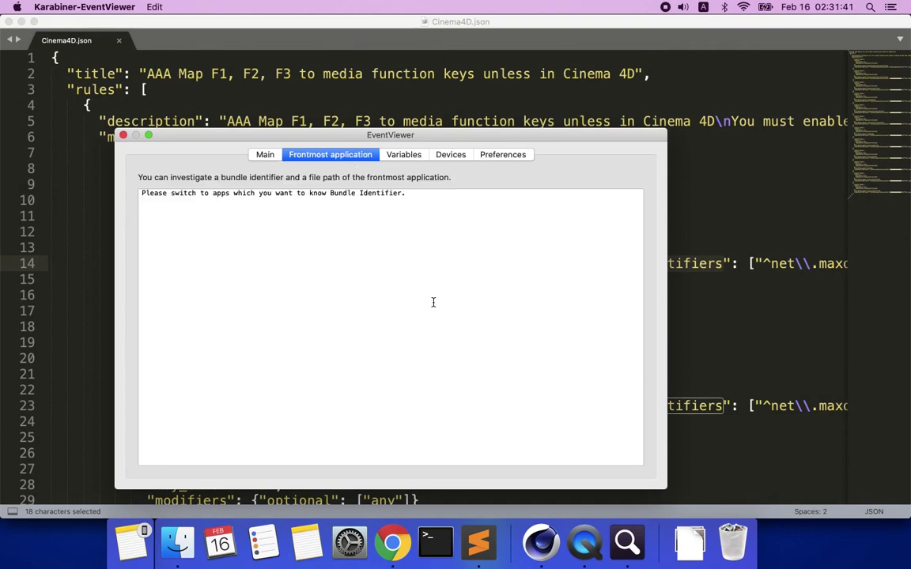
click(407, 103)
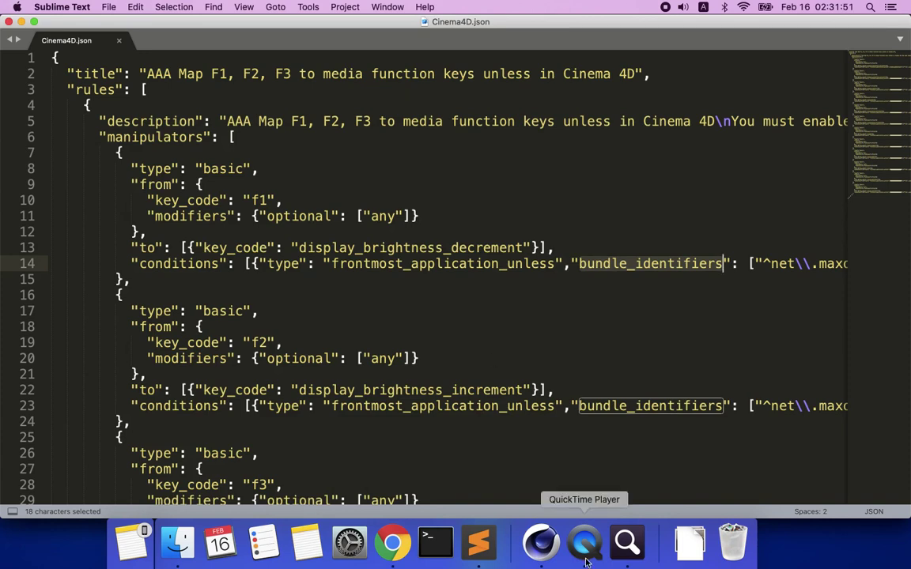
click(627, 544)
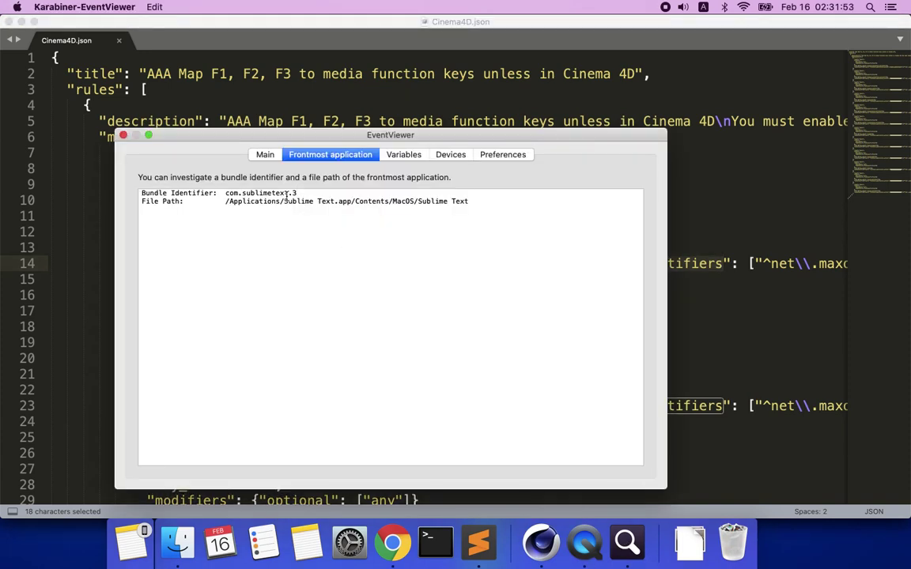
drag(226, 194, 291, 195)
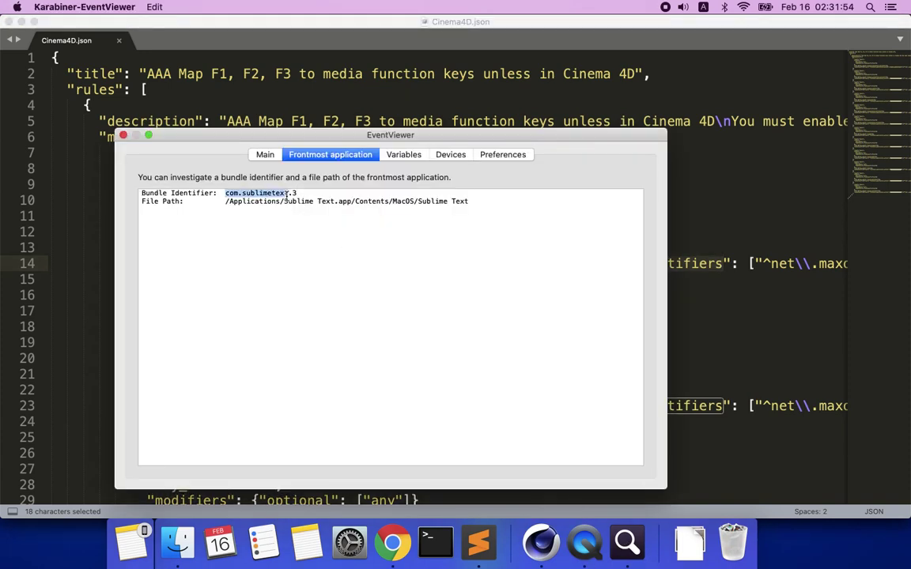
Bring Cinema 4D to the front and look up its bundle identifier in EventViewer
click(534, 554)
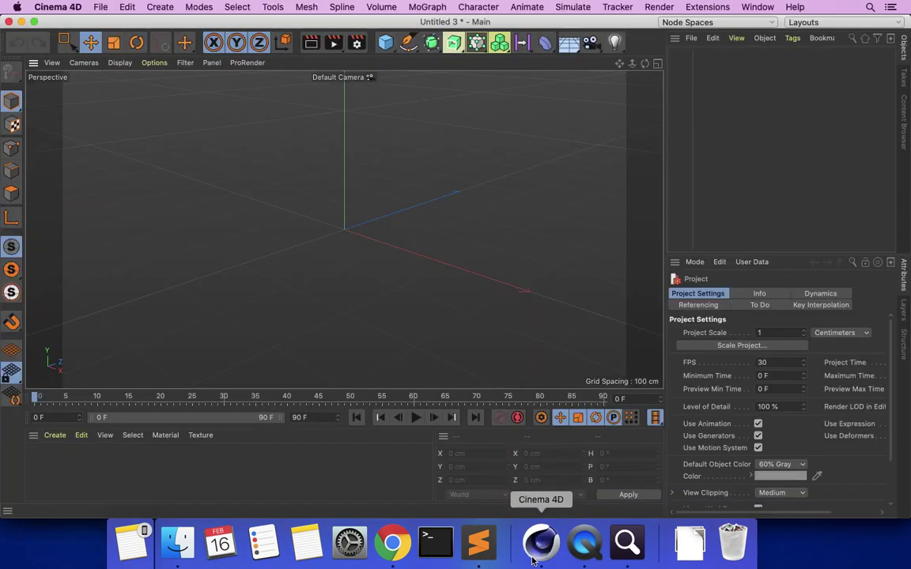
click(626, 544)
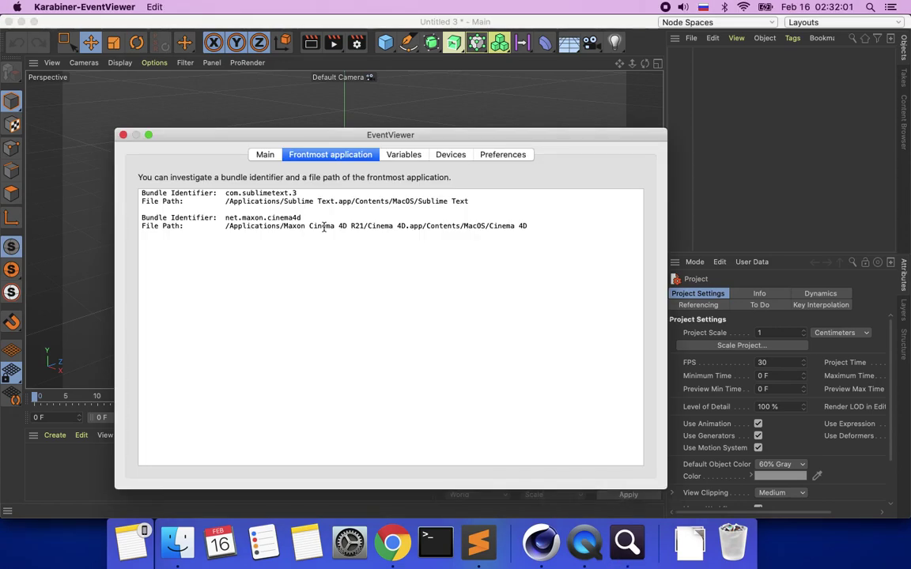
double_click(255, 219)
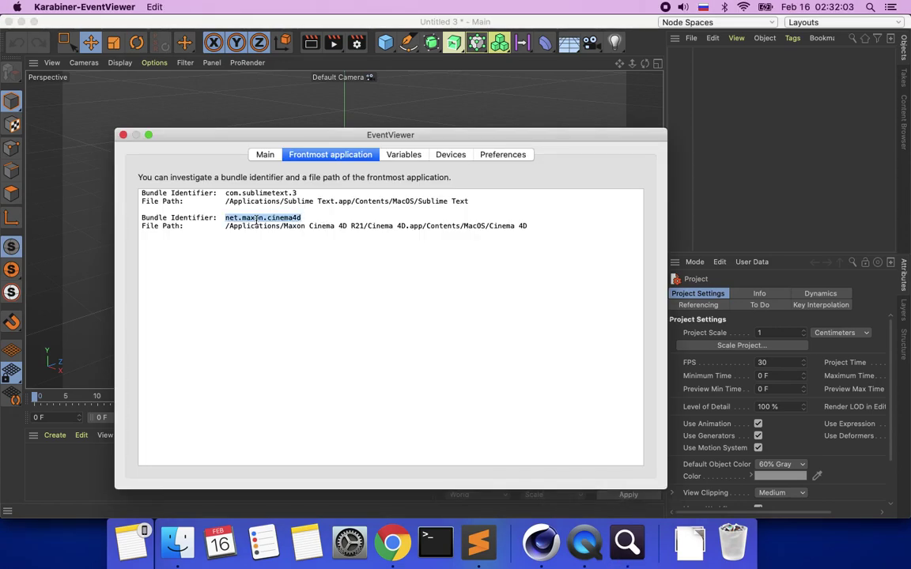
Examine how the Cinema 4D bundle identifier and its escaped dots are written in line 14 of Cinema4D.json
click(479, 543)
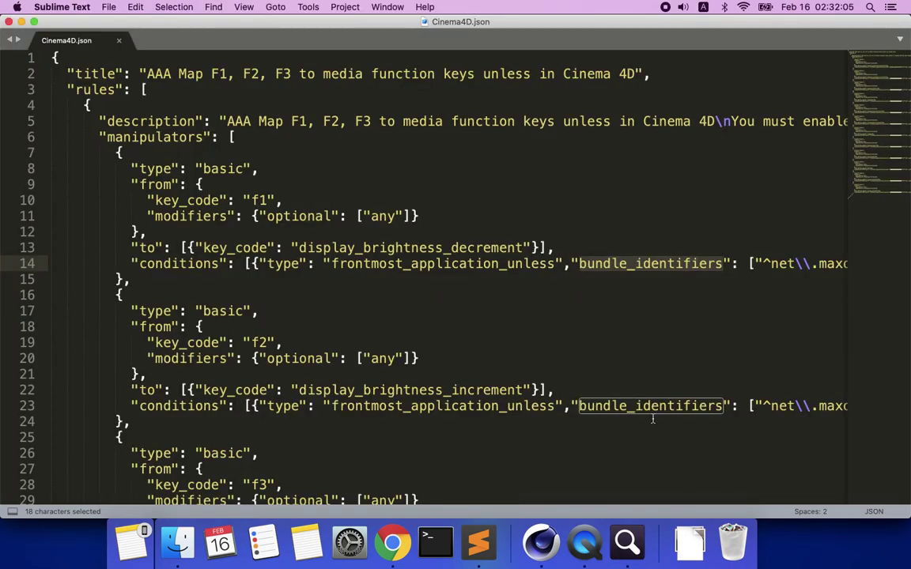
scroll(651, 237, right, 5)
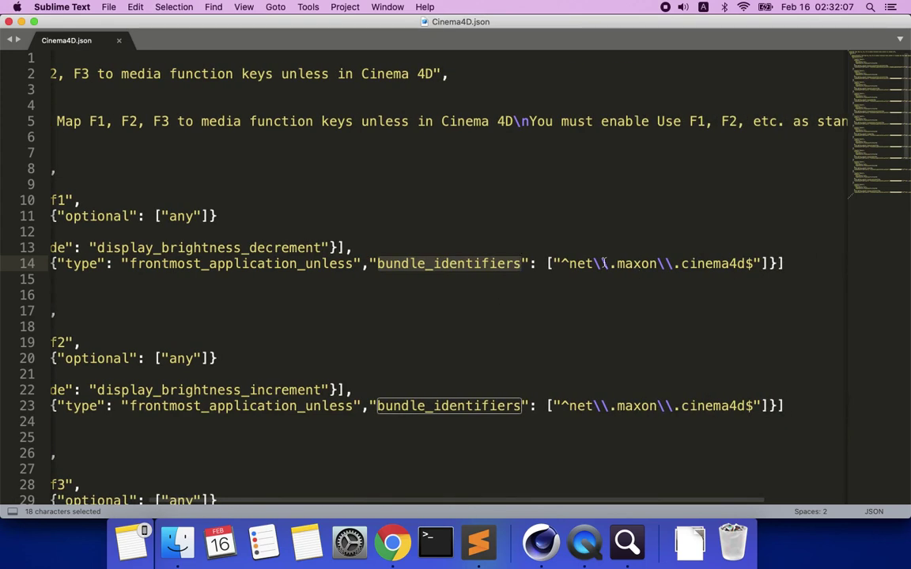
drag(616, 263, 592, 266)
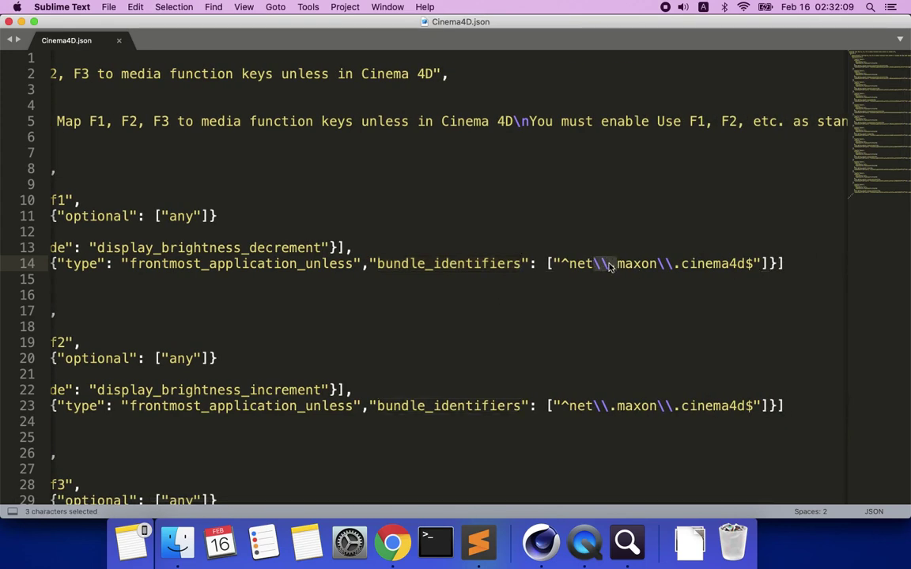
click(736, 265)
double_click(735, 264)
double_click(636, 263)
double_click(581, 263)
click(736, 263)
double_click(735, 263)
Review the rule description and the F1 mapping at the start of Cinema4D.json
scroll(525, 325, left, 5)
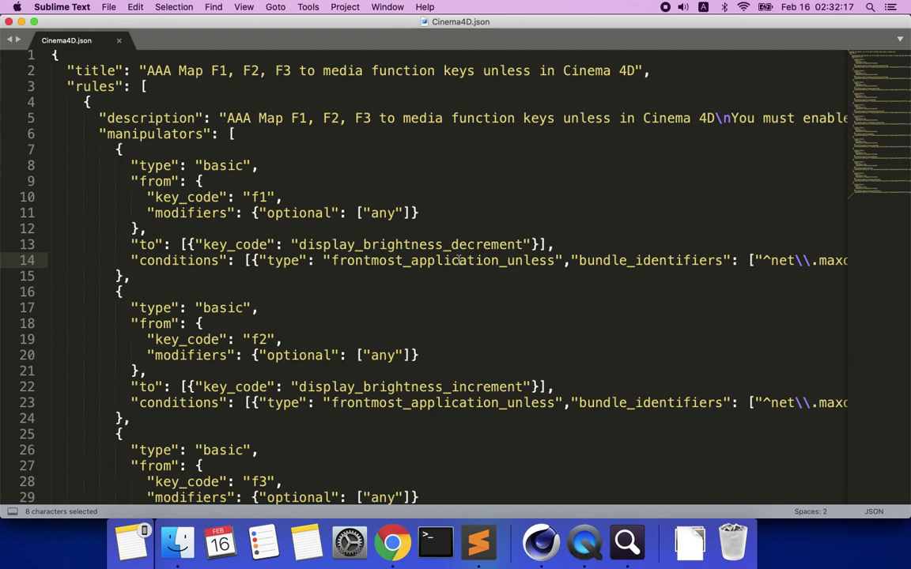
scroll(458, 239, up, 1)
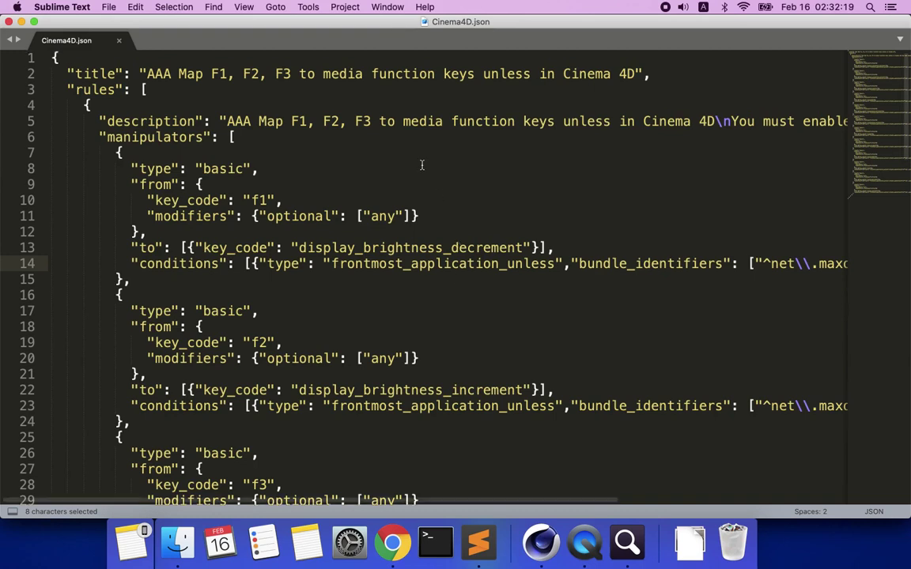
click(240, 121)
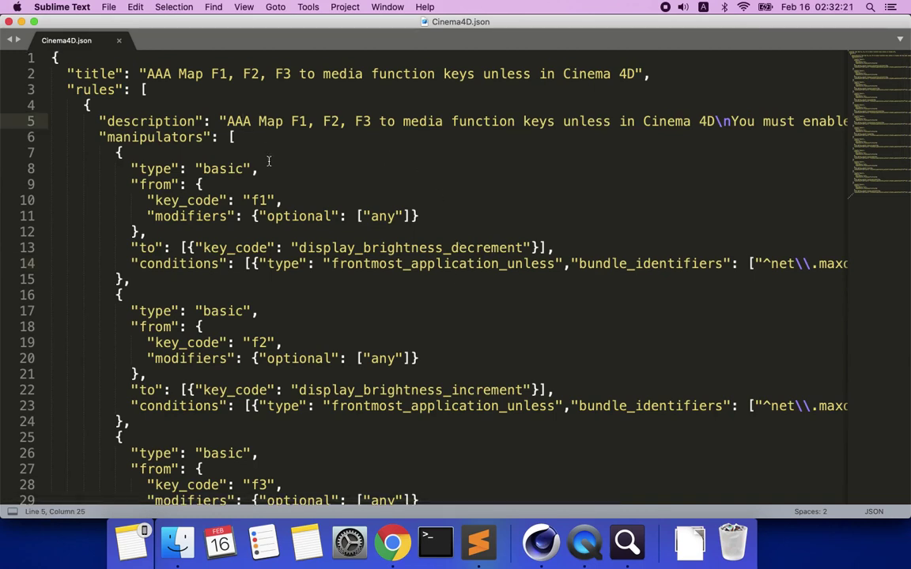
click(264, 200)
click(316, 294)
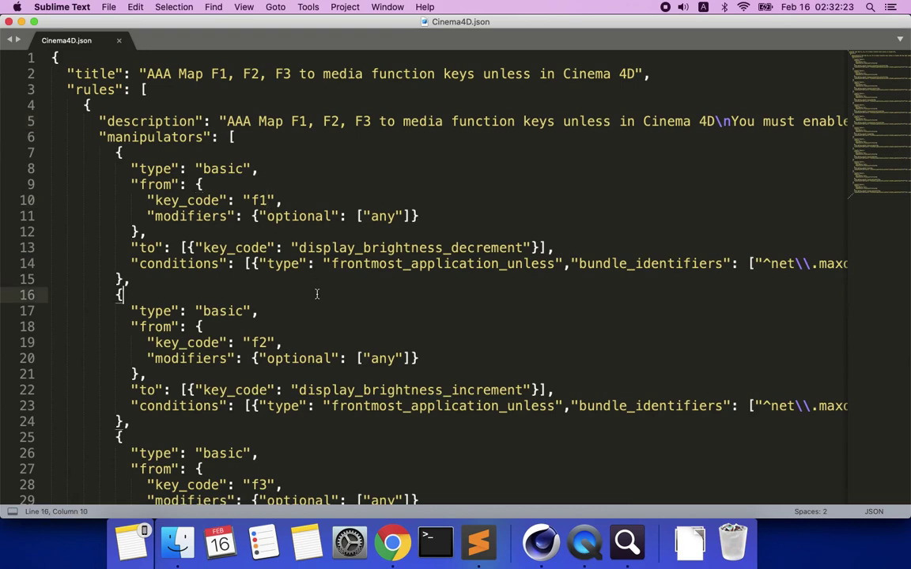
Bring Terminal to the front, look up its bundle identifier in EventViewer, and close EventViewer
click(436, 544)
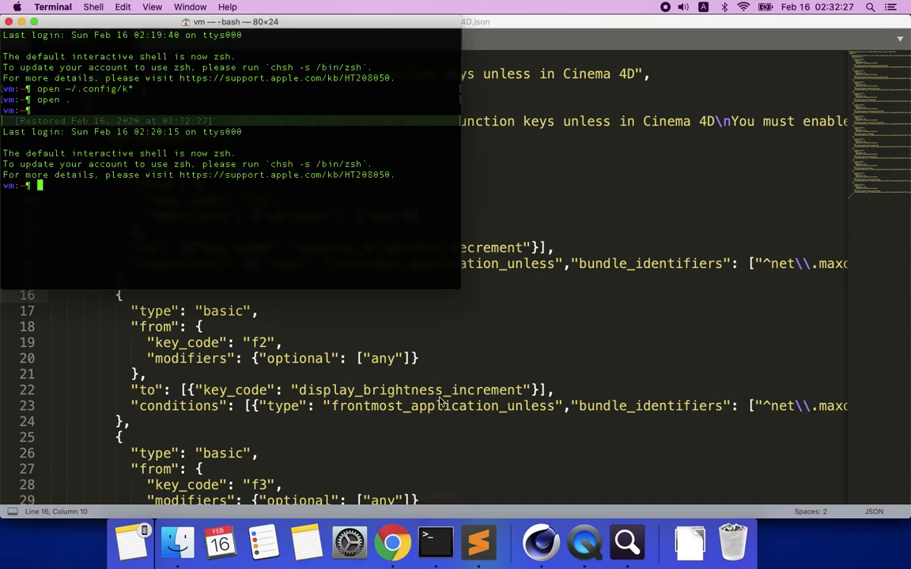
click(584, 544)
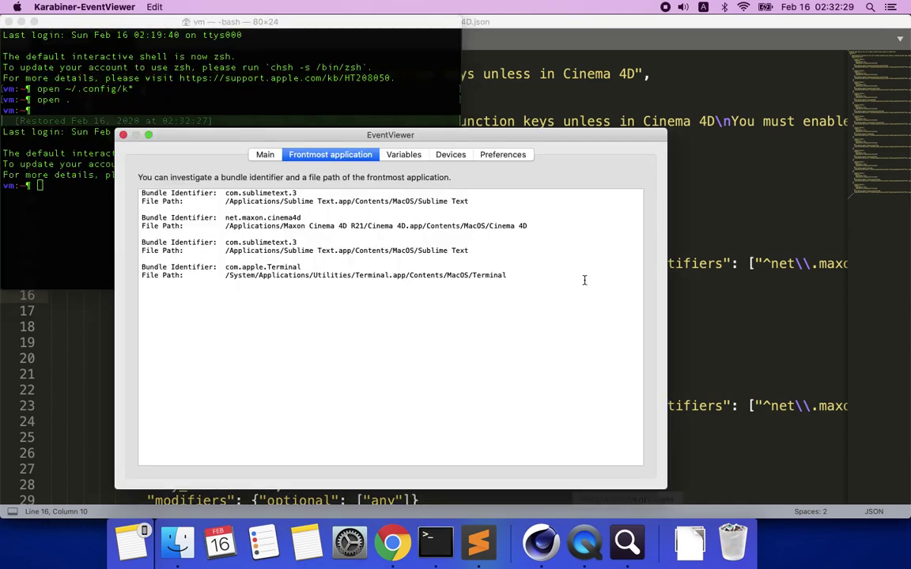
click(124, 136)
Launch Karabiner-Elements and go from adding a complex modification rule to the online rule collection
key(F4)
scroll(506, 378, left, 3)
scroll(626, 386, right, 3)
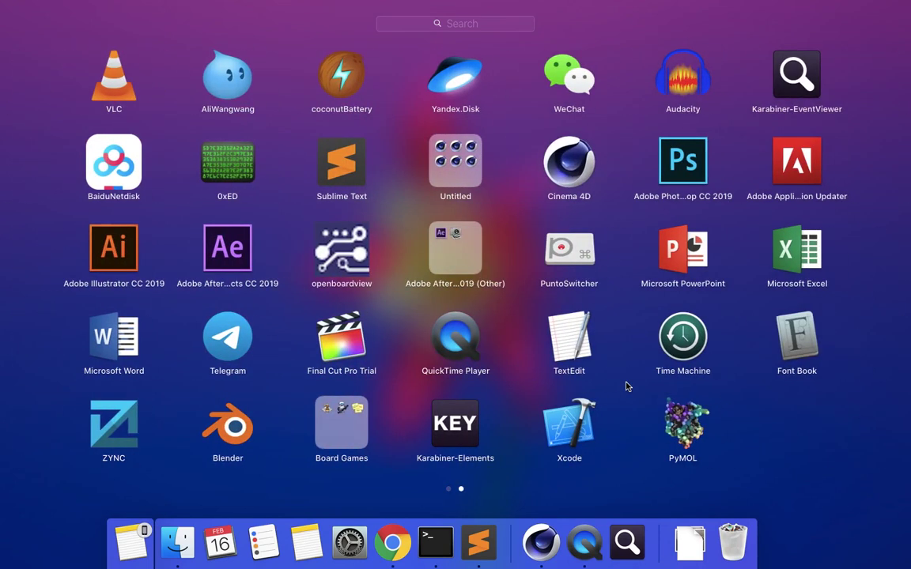
click(437, 428)
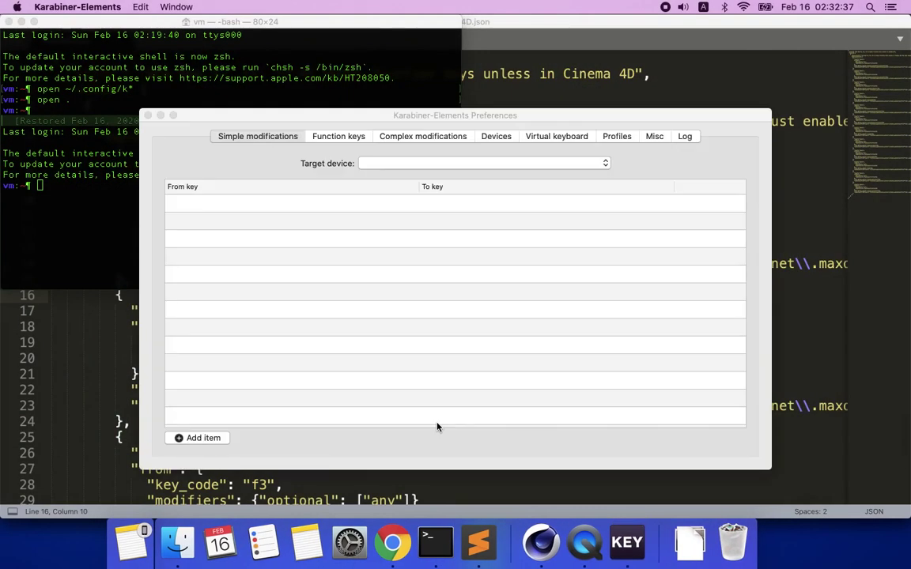
click(433, 136)
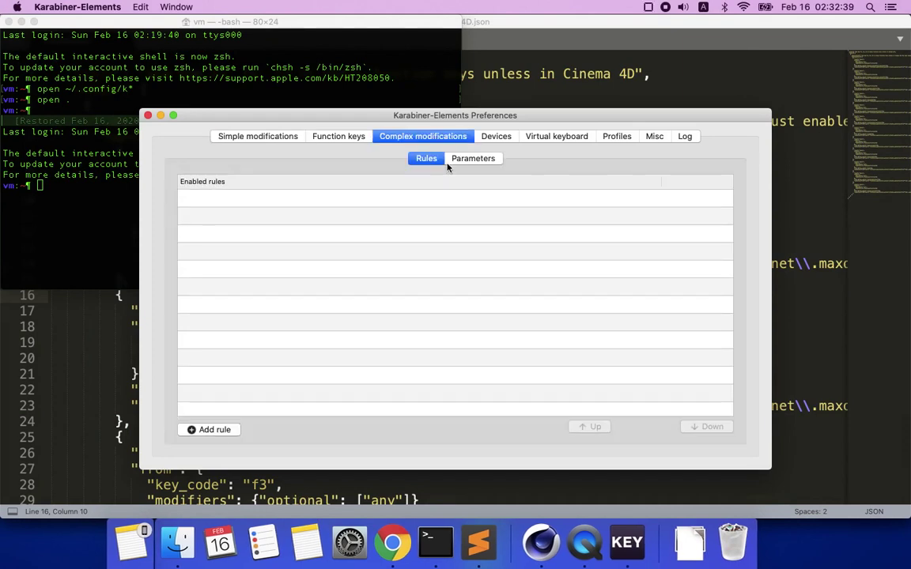
click(223, 431)
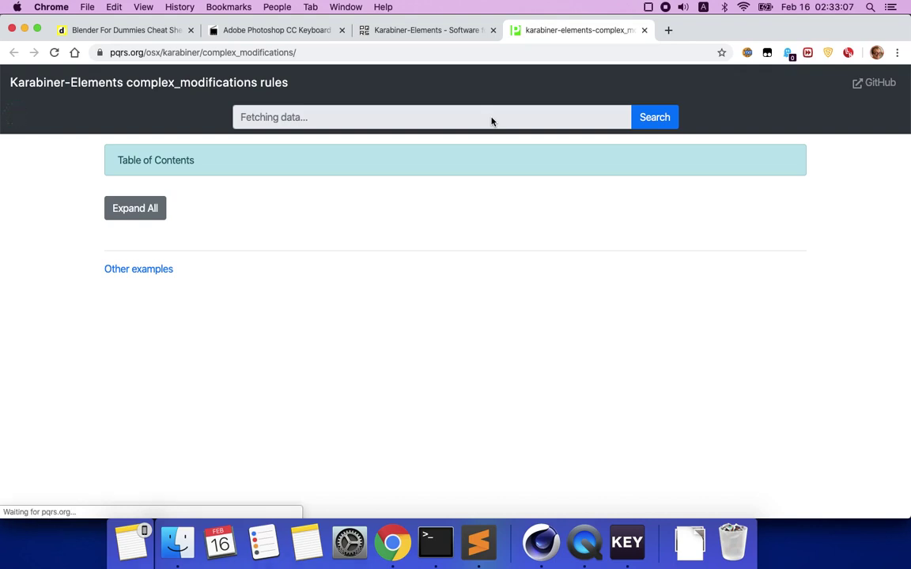
Search the online complex_modifications rules for fn
click(491, 118)
text(fn)
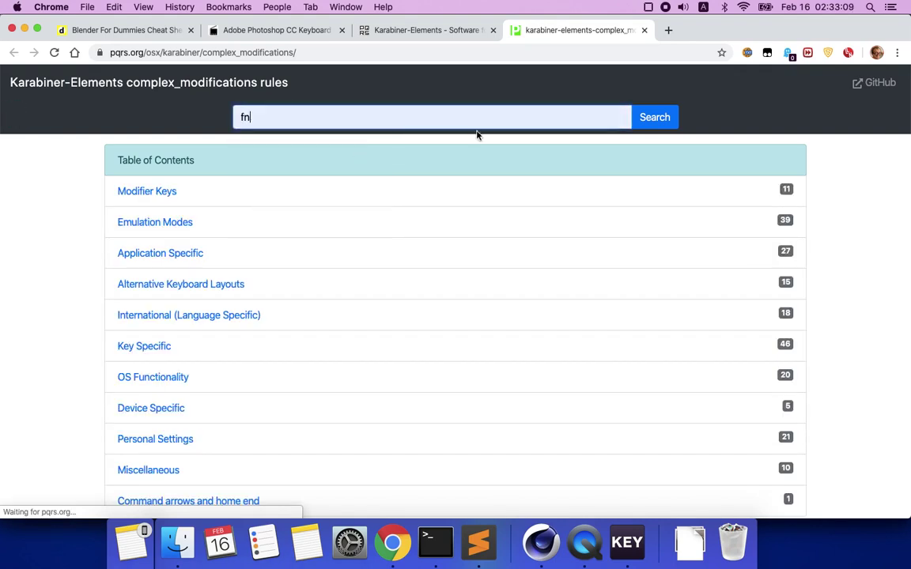
click(645, 124)
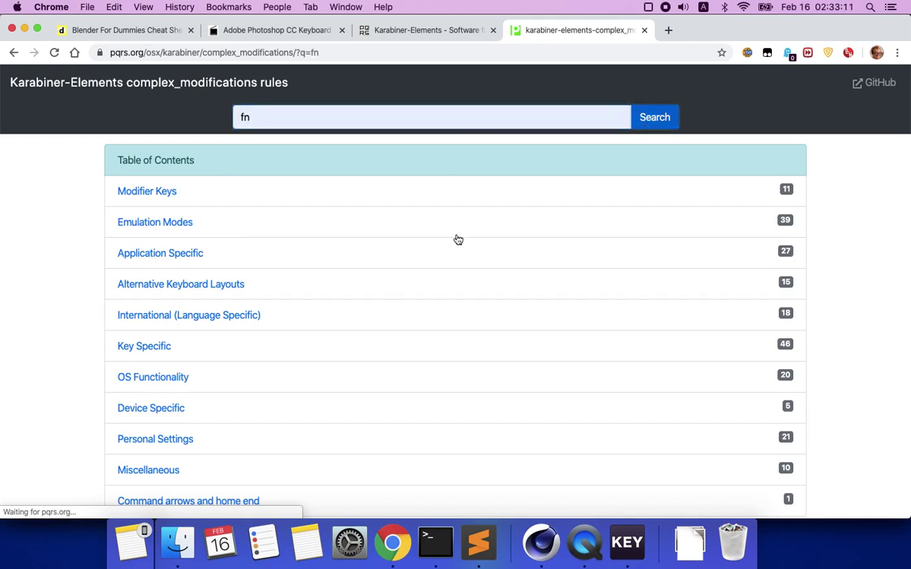
Look through the fn search results for a rule to import
scroll(415, 330, down, 5)
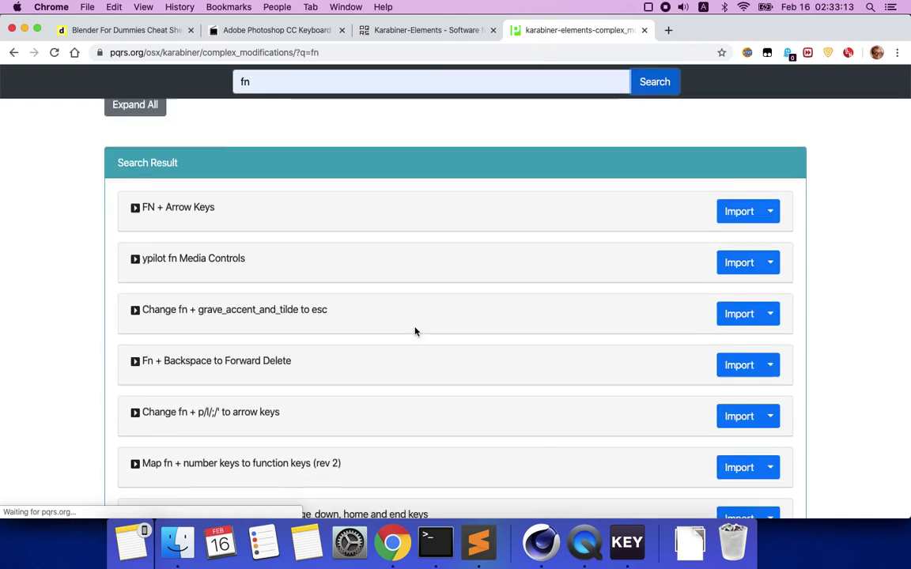
scroll(416, 330, up, 1)
scroll(416, 335, down, 1)
scroll(417, 334, up, 2)
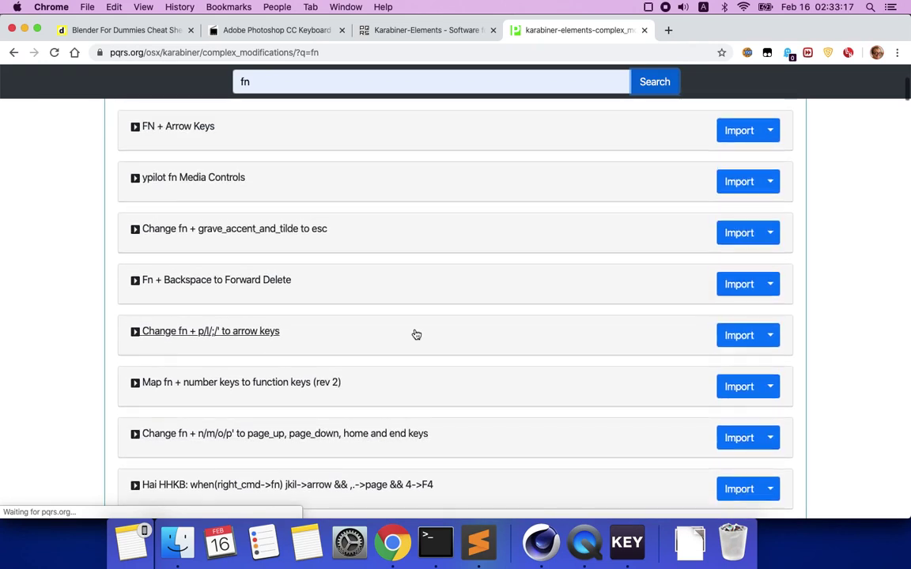
scroll(363, 326, down, 3)
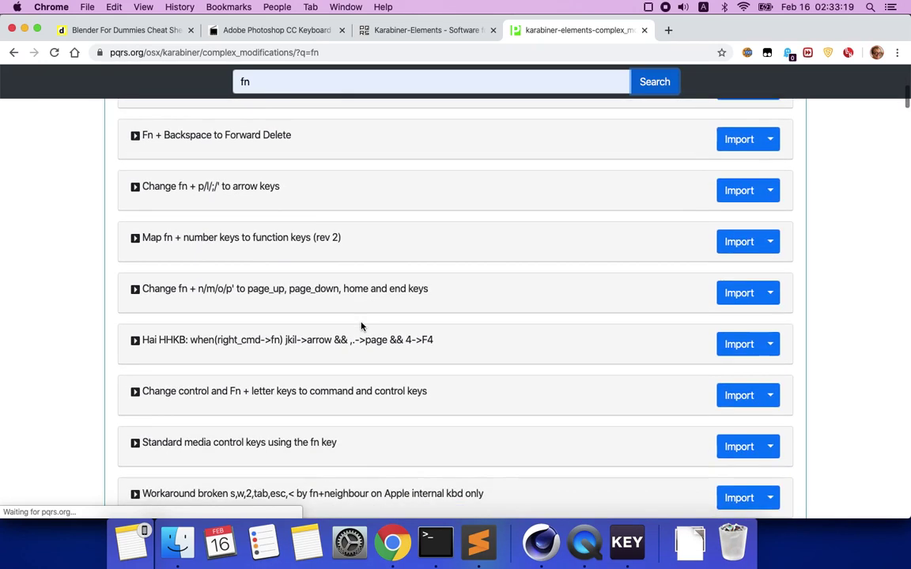
scroll(297, 297, down, 4)
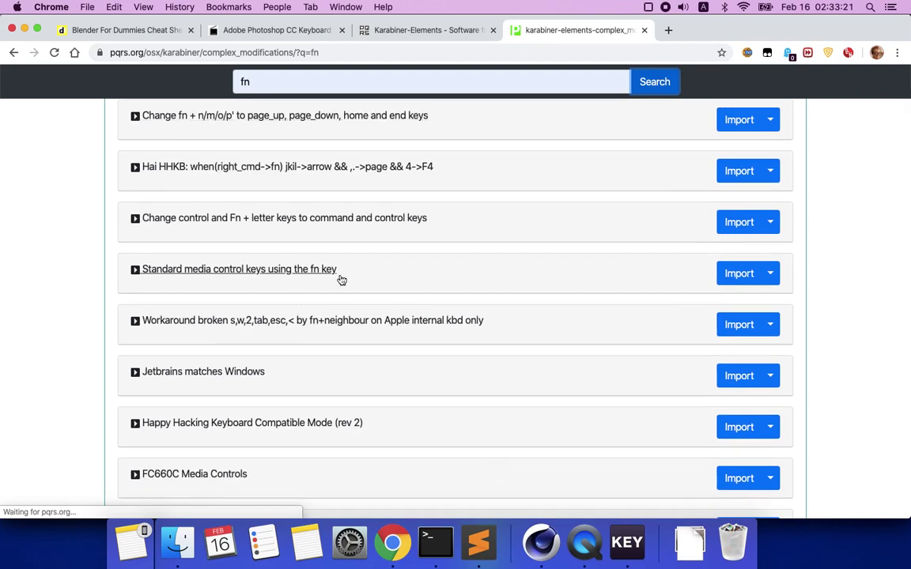
scroll(340, 278, down, 5)
scroll(340, 279, up, 11)
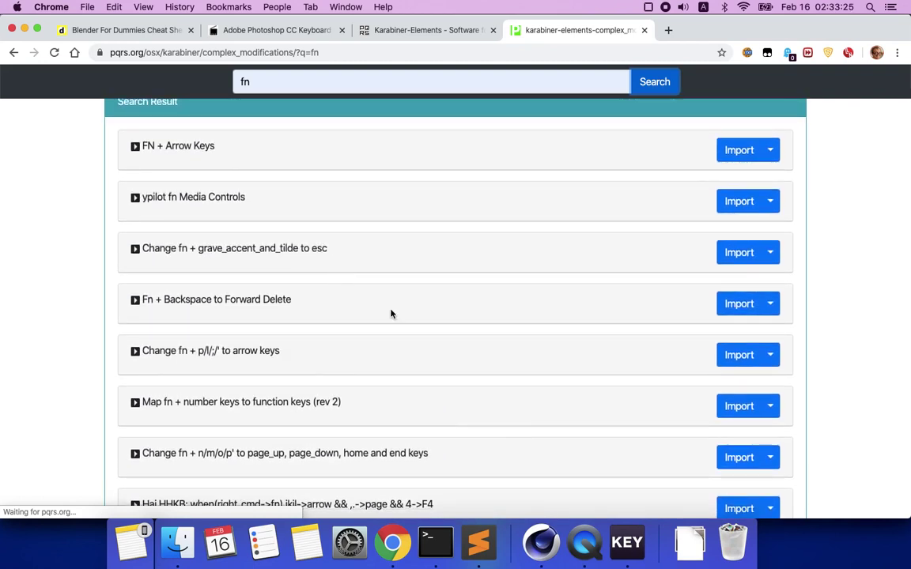
scroll(391, 313, down, 3)
scroll(391, 313, up, 5)
scroll(390, 314, down, 4)
scroll(391, 313, down, 2)
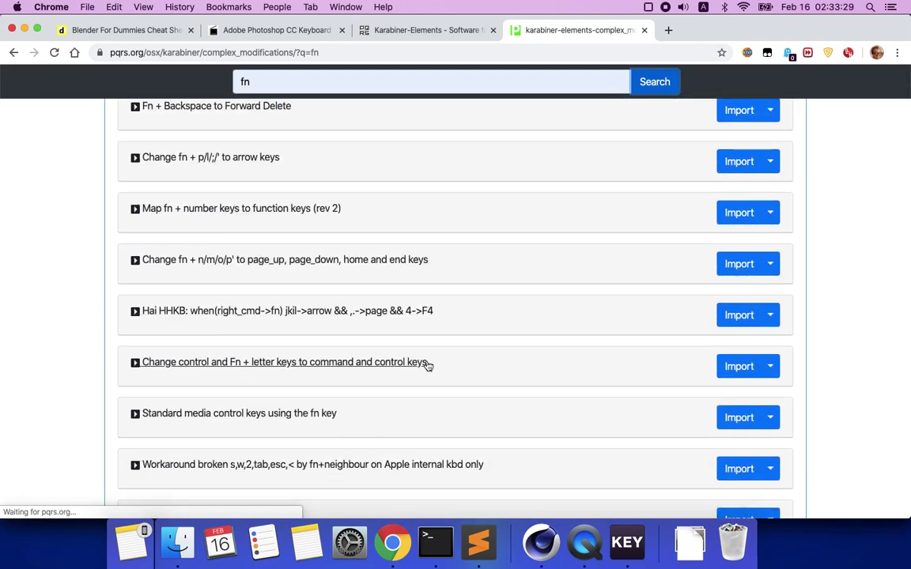
click(740, 368)
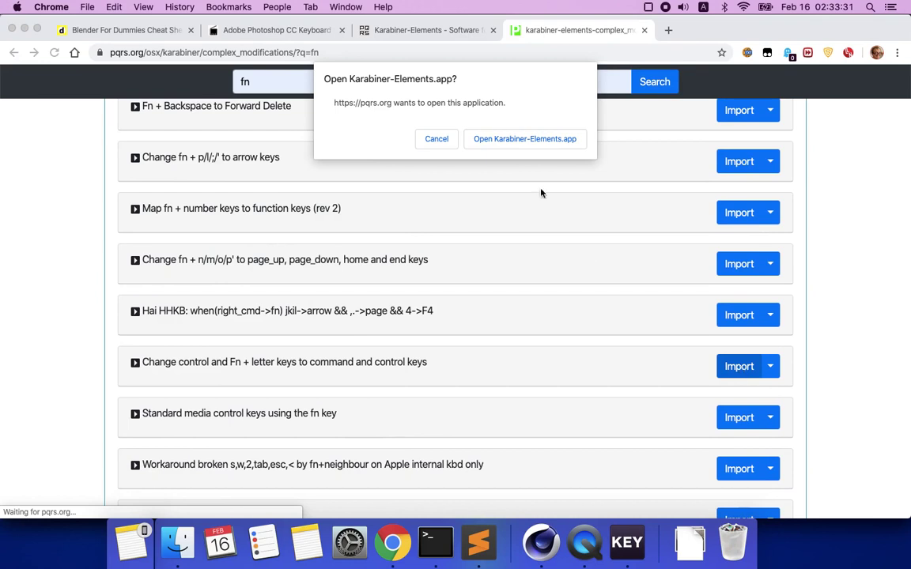
click(524, 139)
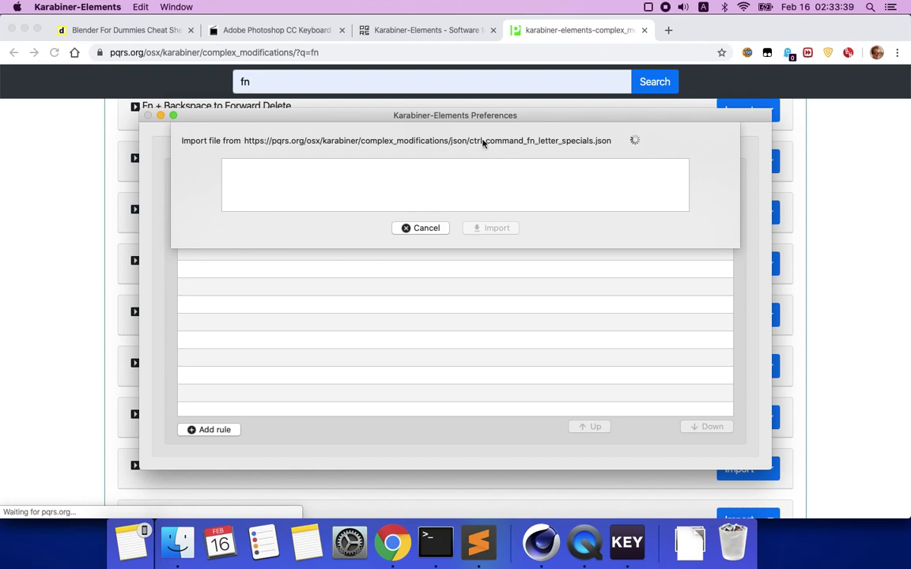
click(426, 229)
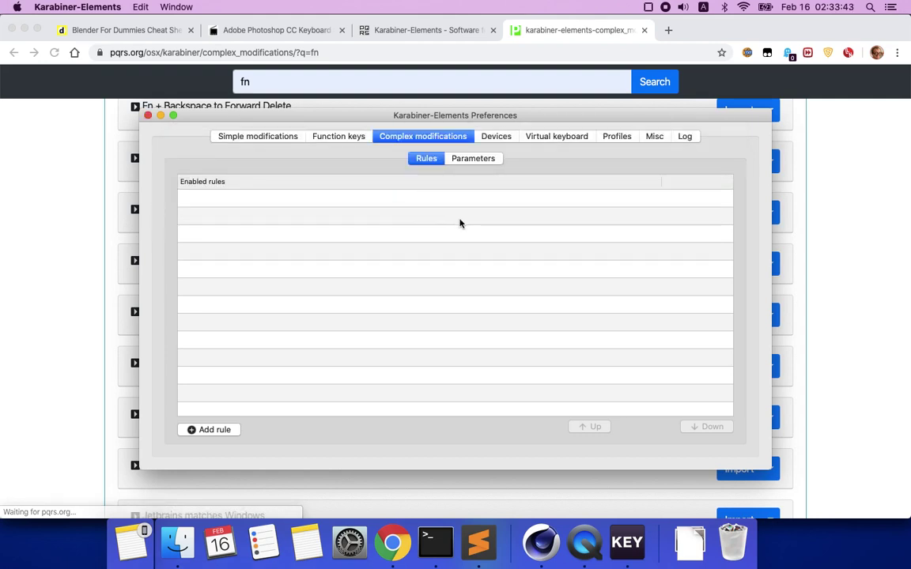
Launch V2RayX
key(F4)
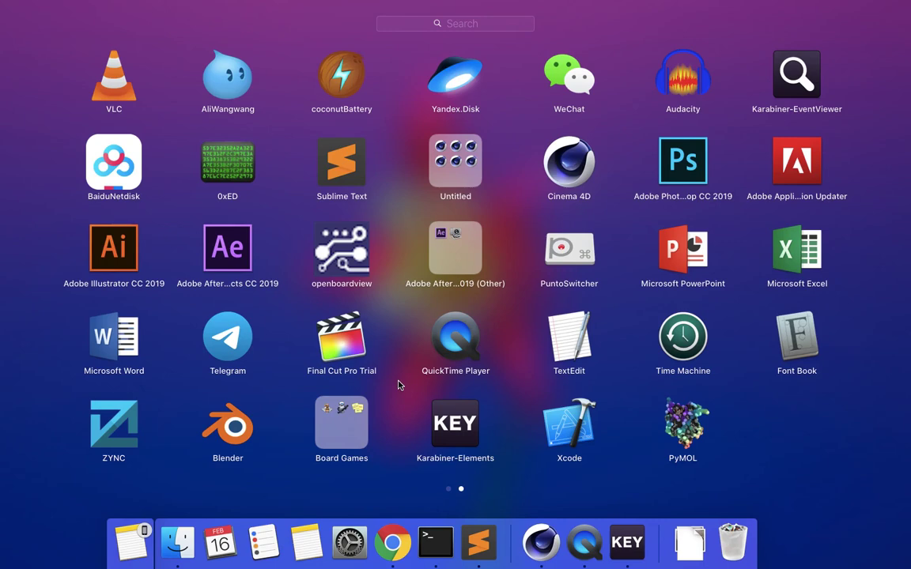
scroll(399, 385, left, 3)
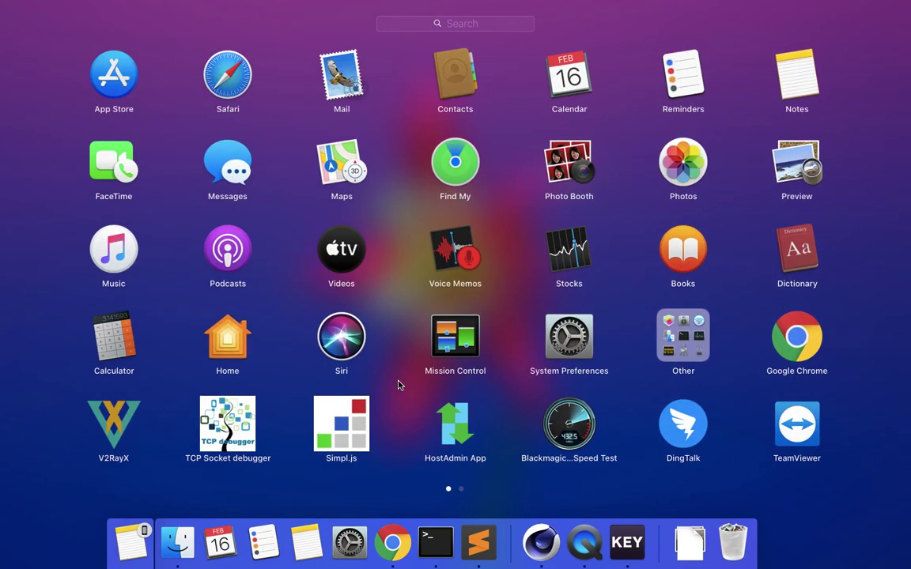
click(399, 385)
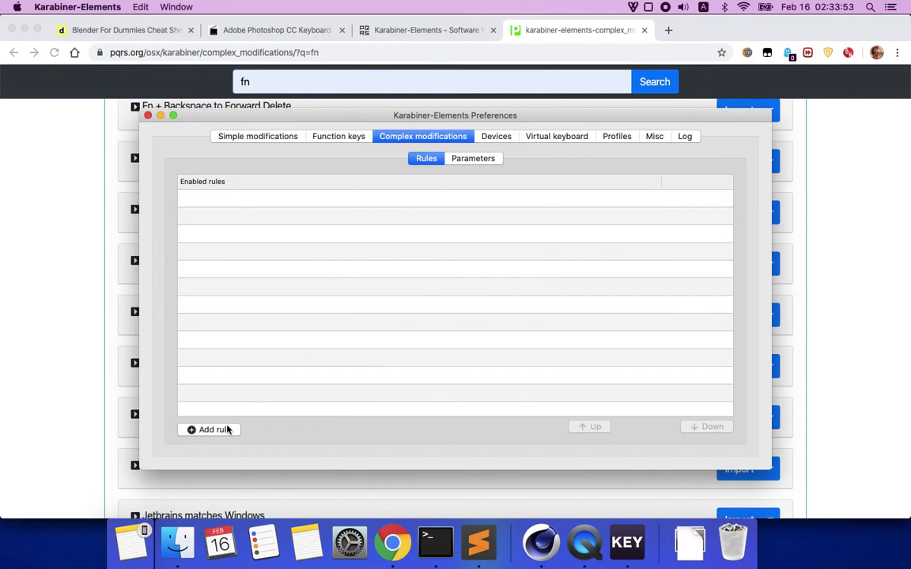
Return to the rules page in Chrome and import "Map fn + number keys to function keys (rev 2)" into Karabiner-Elements
click(82, 365)
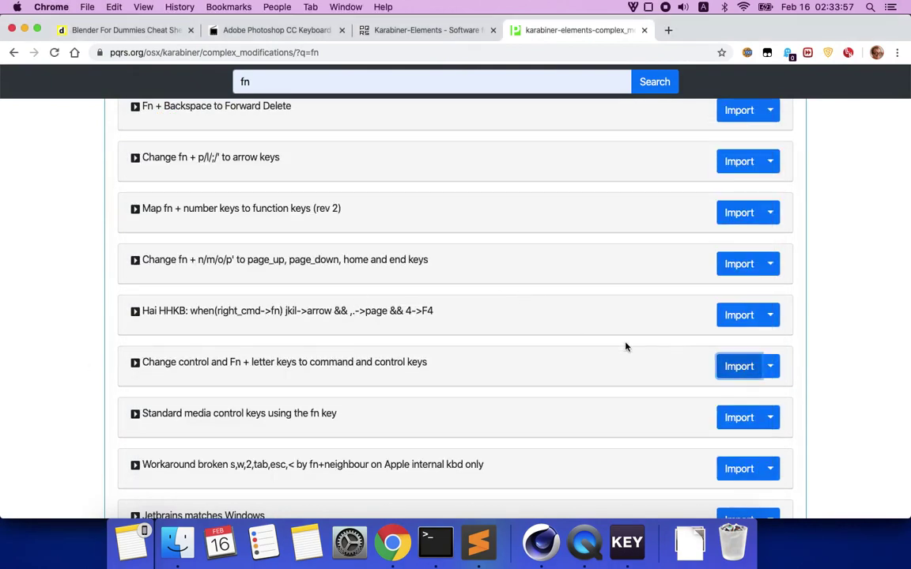
click(724, 213)
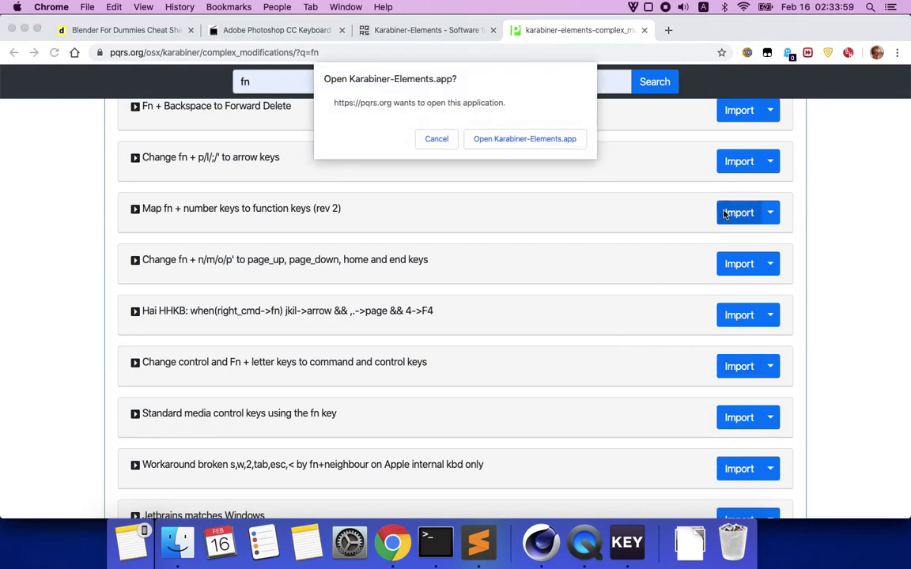
click(564, 142)
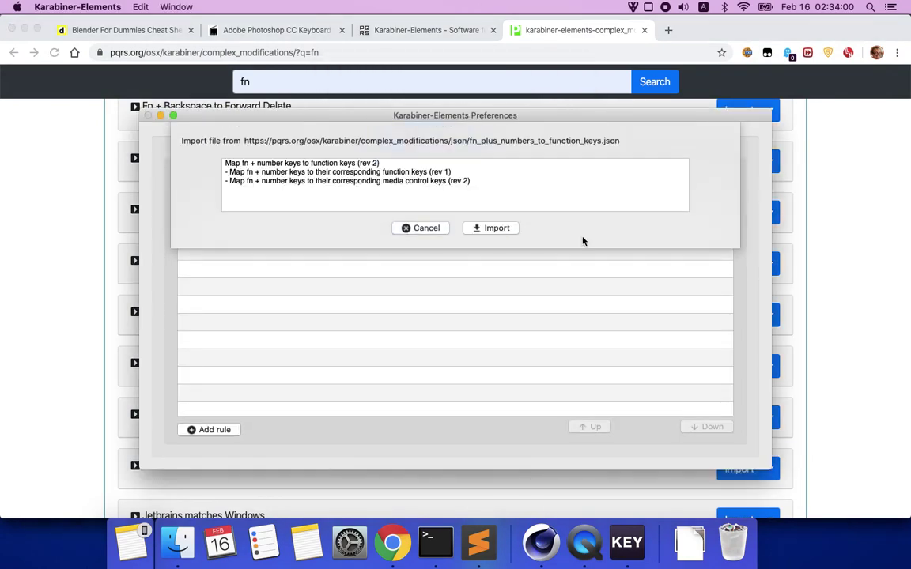
click(480, 229)
key(Return)
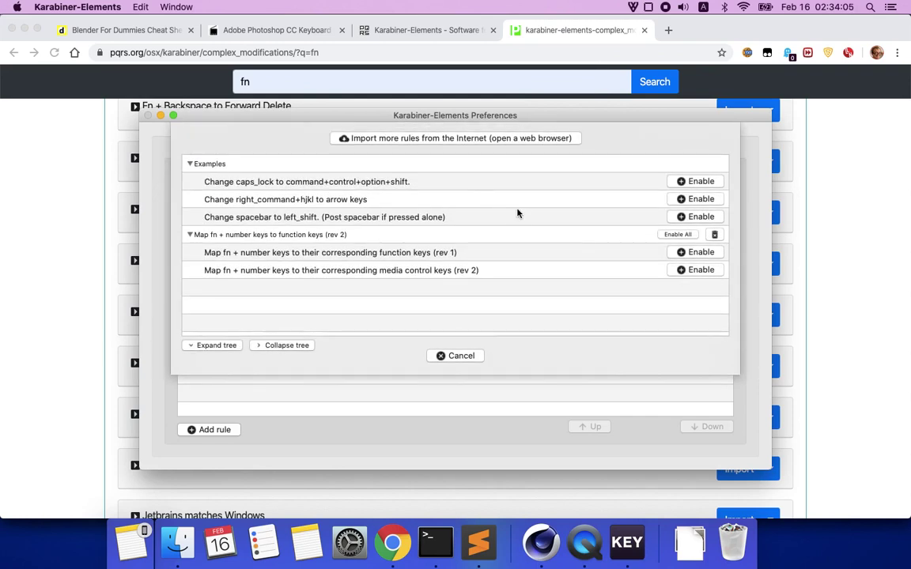
Enable the rule "Map fn + number keys to their corresponding function keys (rev 1)" and remove it from the enabled rules again
click(688, 254)
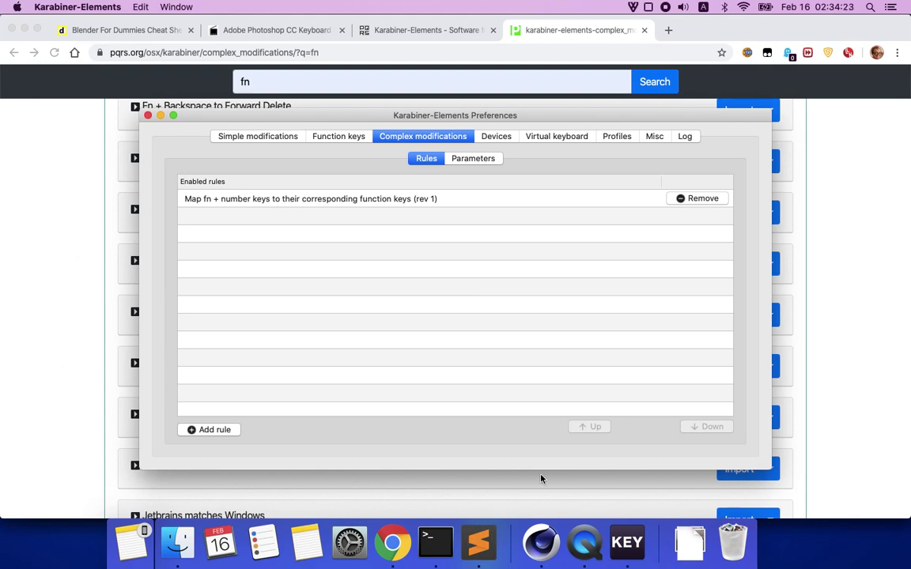
click(696, 199)
Copy Cinema4D.json from the Public folder in Finder, and open the Karabiner configuration folder from Terminal with "open .config/k*"
click(178, 544)
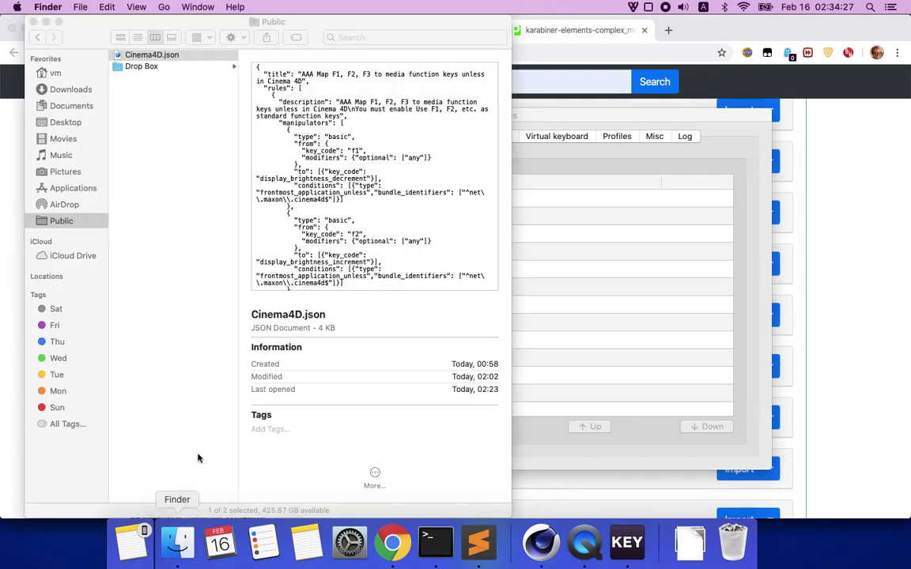
key(super+c)
click(436, 542)
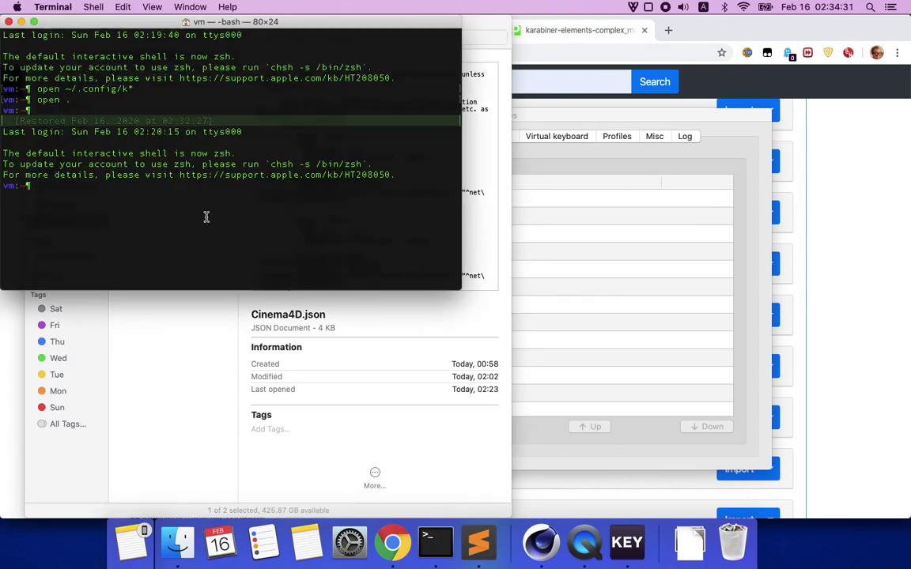
text(open .confi)
key(Tab)
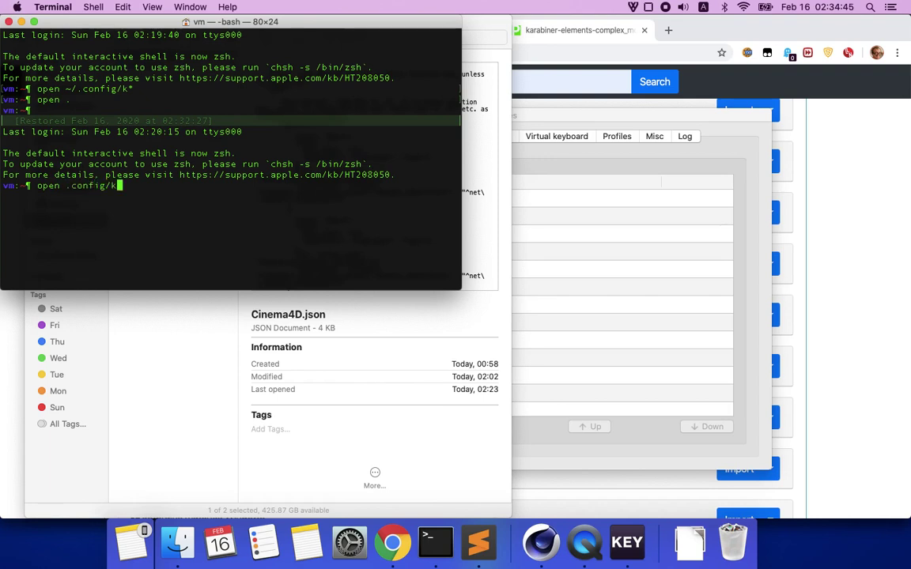
key(Return)
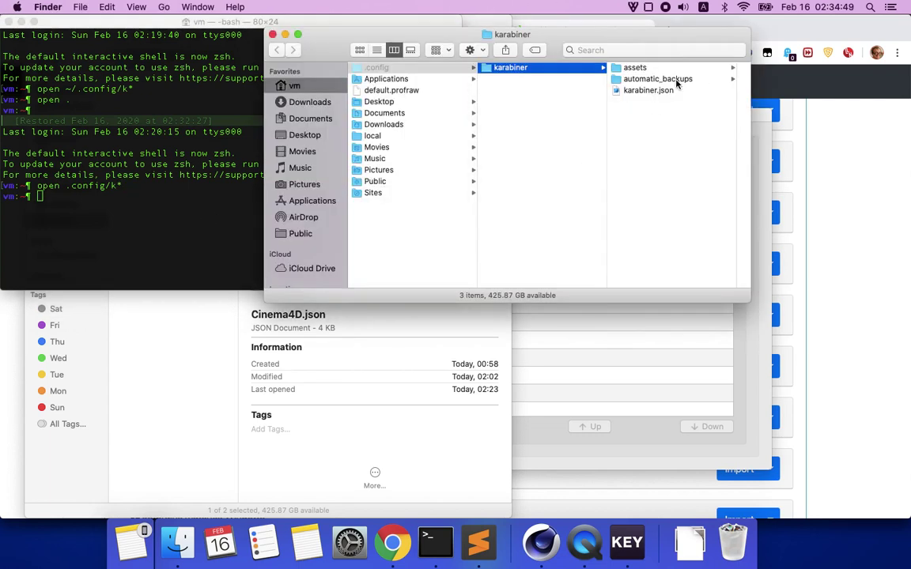
Paste Cinema4D.json into the complex_modifications folder inside karabiner's assets folder and select the pasted file
click(657, 68)
click(657, 68)
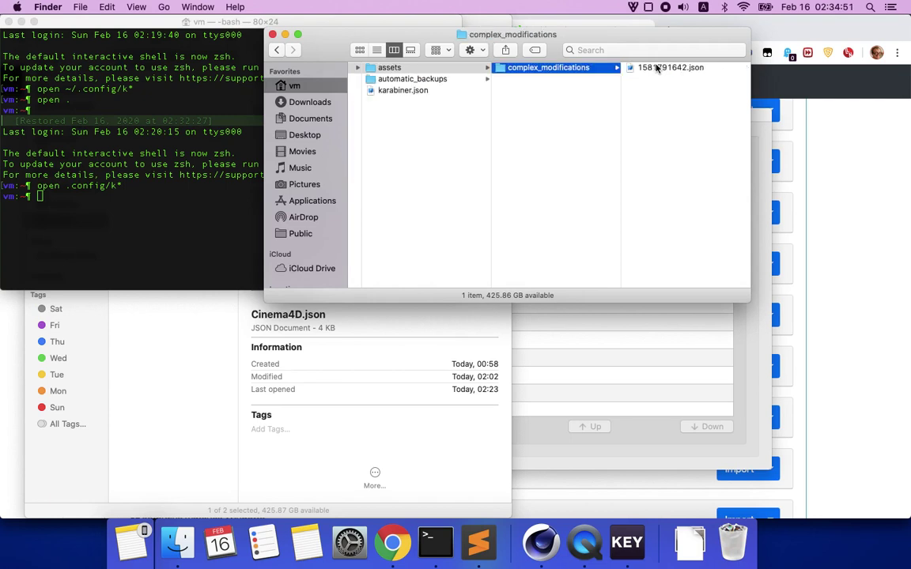
key(super+v)
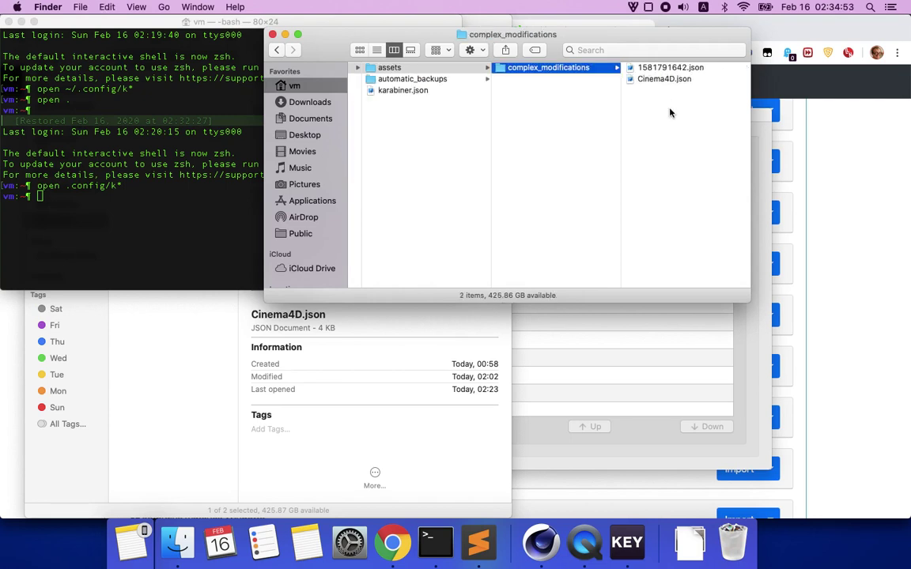
click(645, 79)
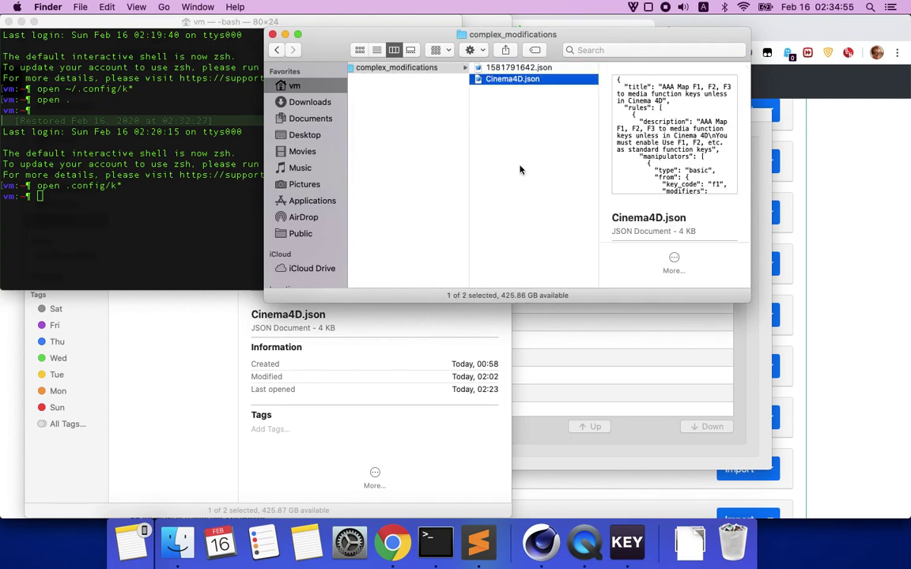
Add and enable the rule "AAA Map F1, F2, F3 to media function keys unless in Cinema 4D" in Karabiner-Elements, then close its preferences
click(544, 450)
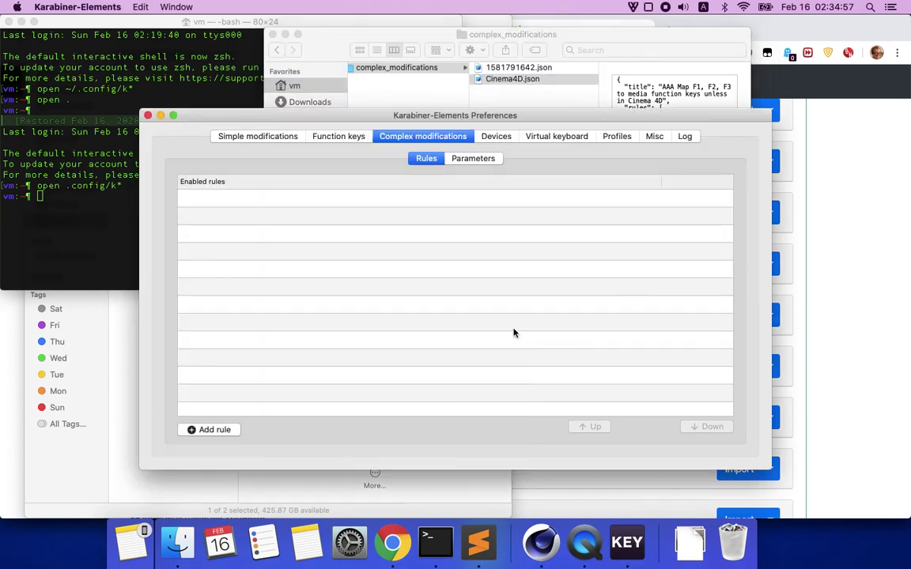
click(213, 430)
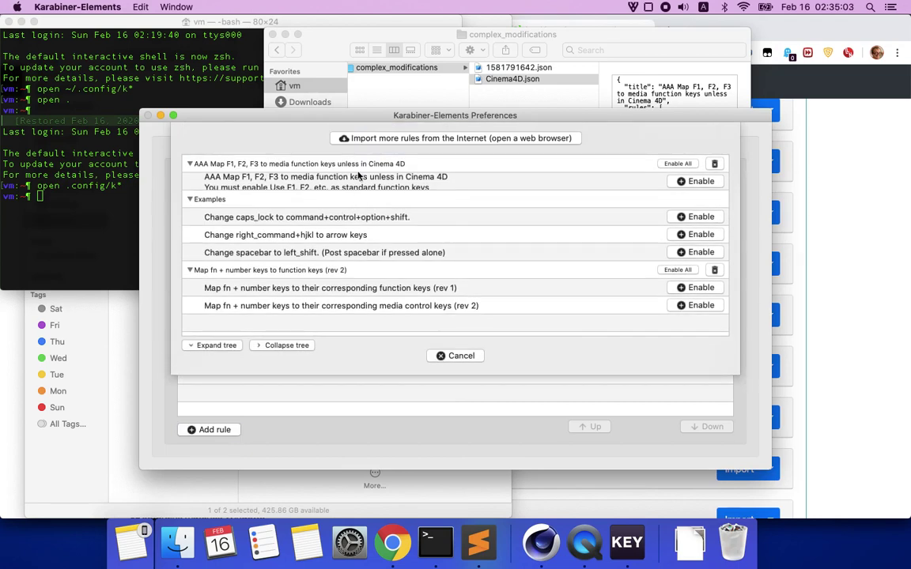
click(323, 180)
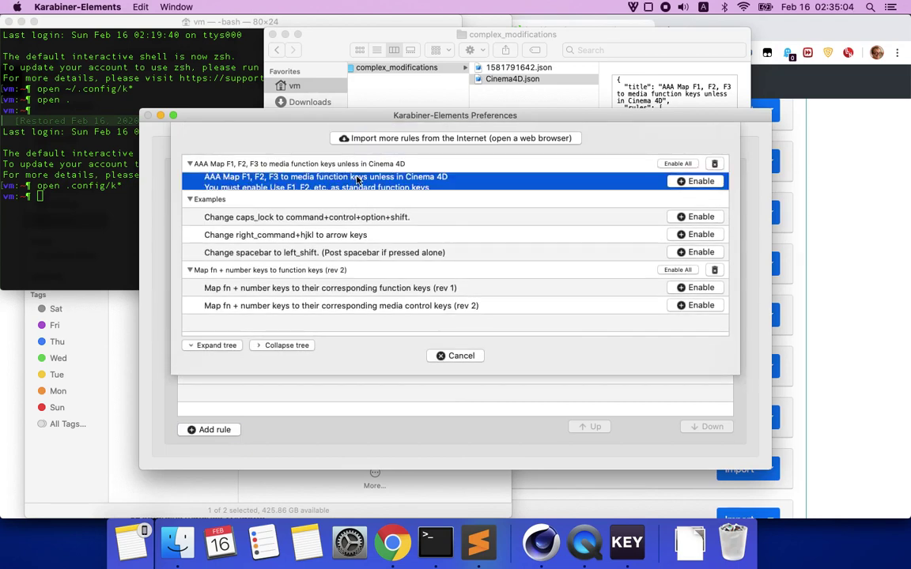
click(701, 181)
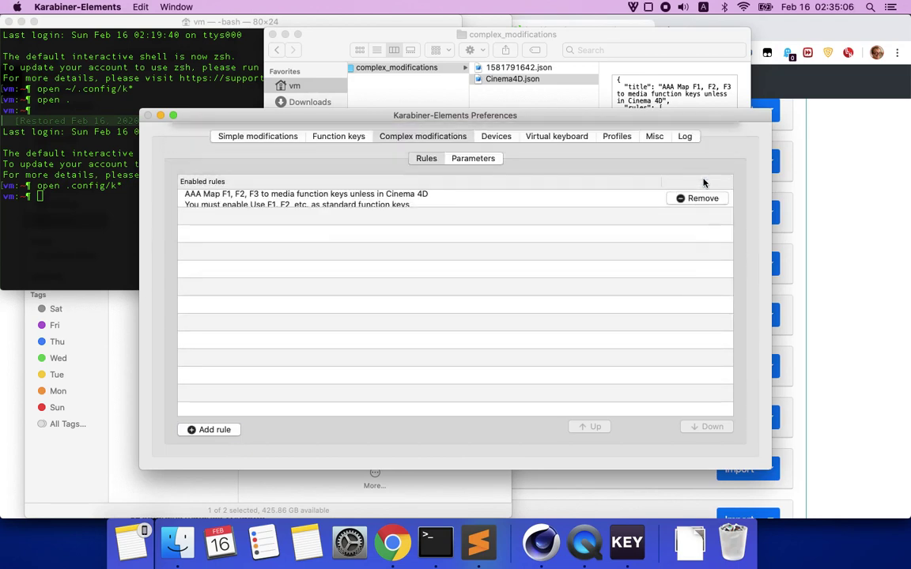
click(149, 116)
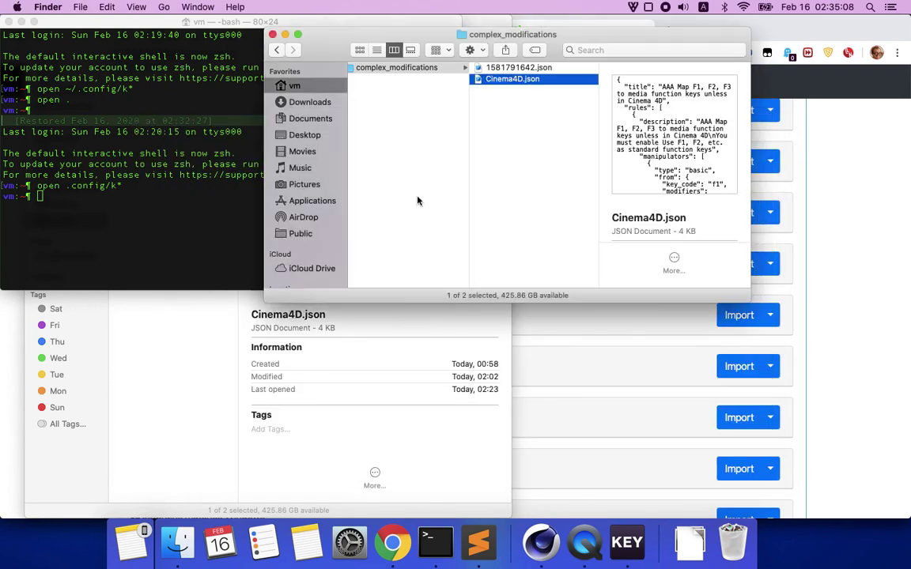
Switch to Cinema 4D and test the F1 to F4 function keys by changing between the viewport's camera views
click(552, 554)
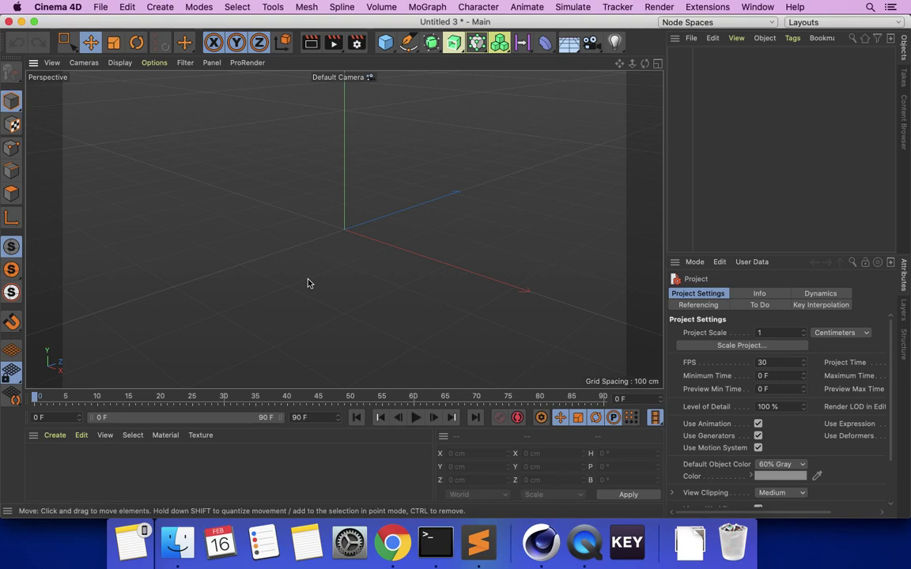
key(F4)
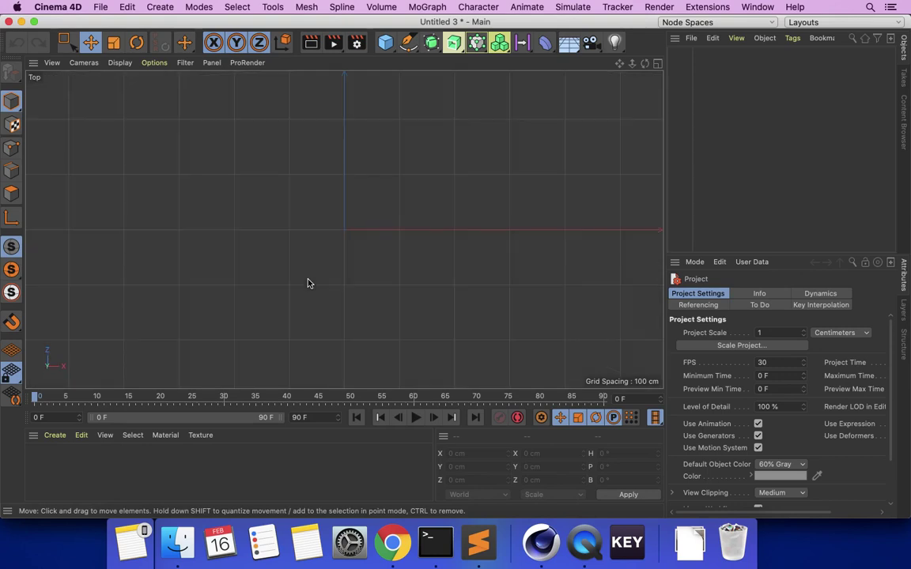
key(F2)
key(F3)
key(F2)
key(F1)
key(F2)
key(F3)
Switch to Finder and test that F1 and F3 act as media keys outside Cinema 4D
click(178, 543)
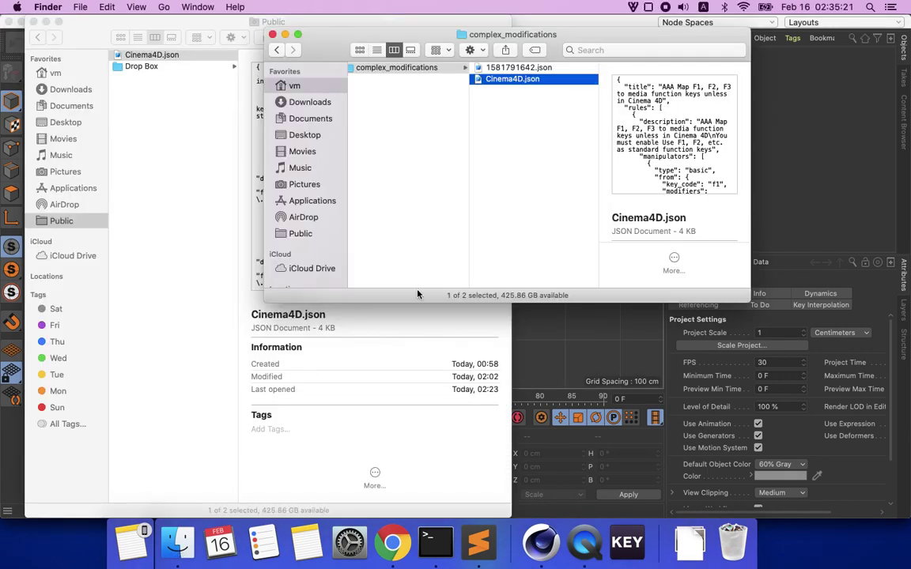
key(F1)
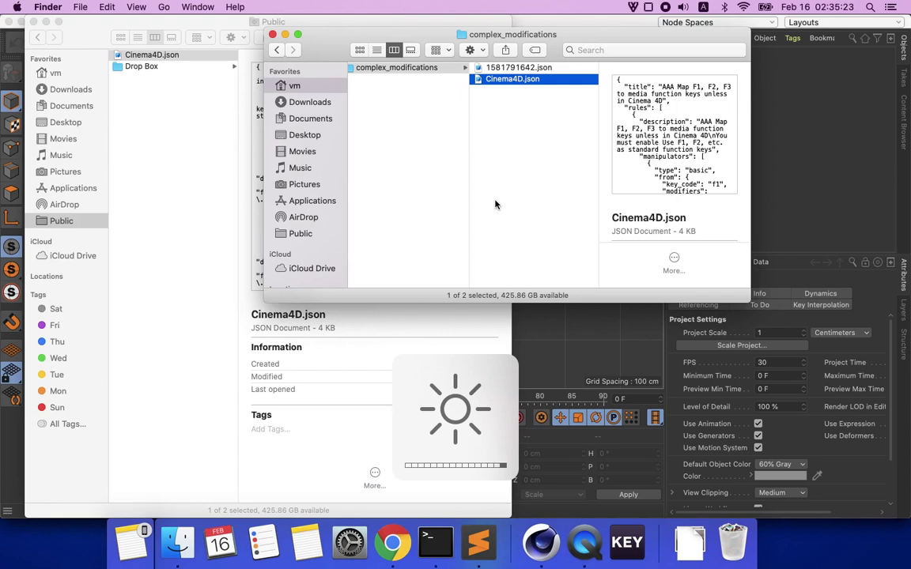
key(F3)
key(F3)
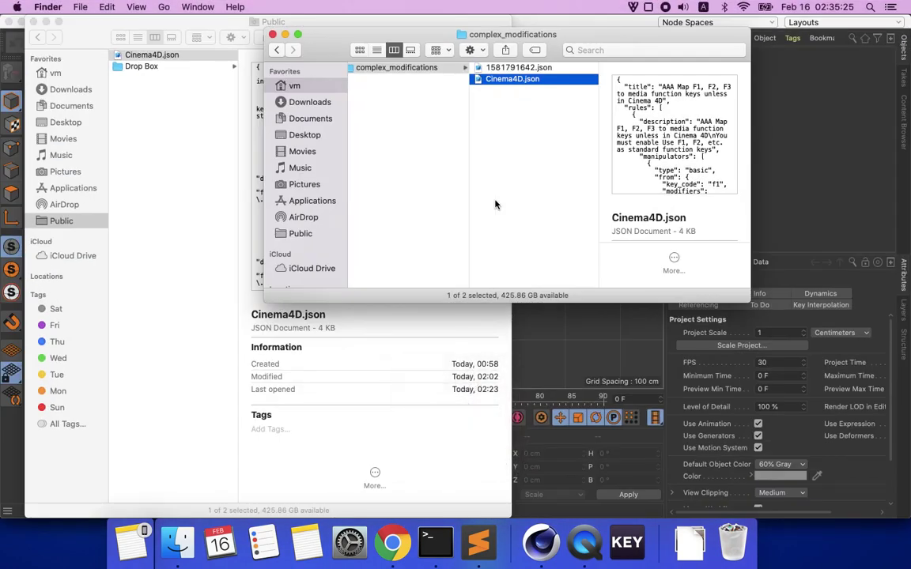
In Cinema4D.json in Sublime Text, duplicate the "^net\\.maxon\\.cinema4d$" entry in line 14's bundle_identifiers list, separated by a comma
click(479, 542)
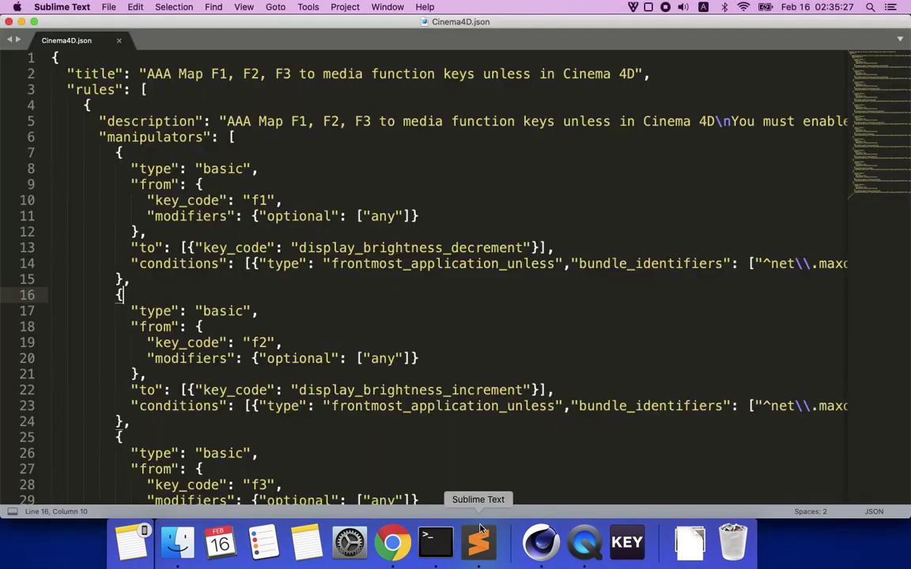
click(581, 265)
key(super+Right)
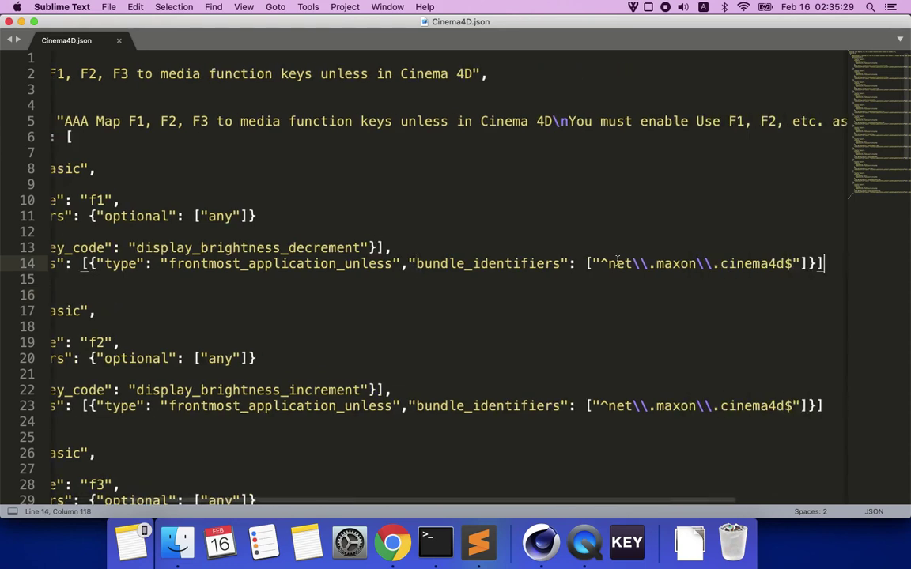
key(Left)
key(Left)
key(Left)
shift+click(587, 263)
click(592, 263)
shift+click(803, 264)
key(super+c)
click(804, 264)
text(,)
key(super+v)
Change the duplicated bundle identifier on line 14 to "^com\\.adobe\\.photoshop$"
click(813, 263)
shift+click(750, 263)
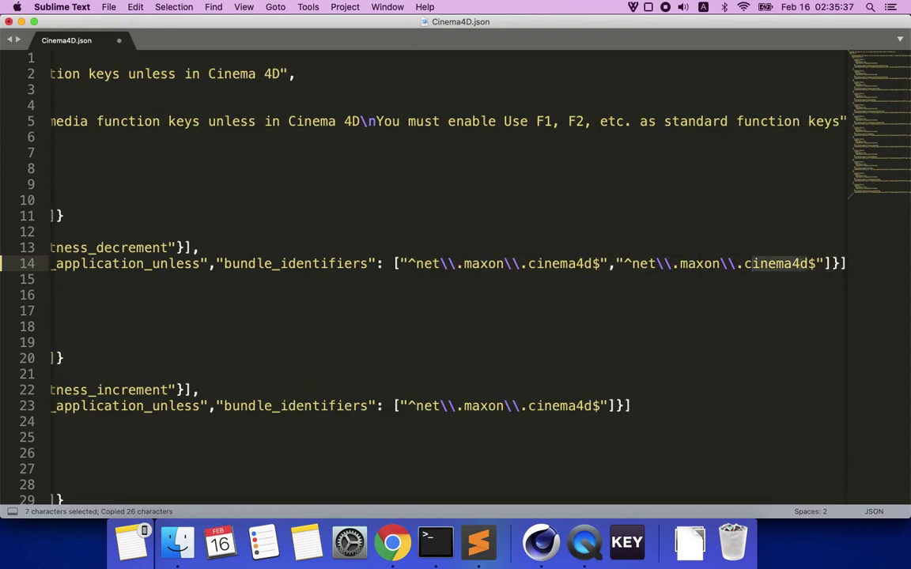
double_click(642, 263)
text(com)
key(alt+shift+Right)
text(adobe)
key(Right)
key(Right)
key(Right)
key(shift+Right)
key(shift+Right)
key(shift+Right)
key(shift+Right)
key(shift+Right)
key(alt+shift+Right)
text(pro)
key(BackSpace)
key(BackSpace)
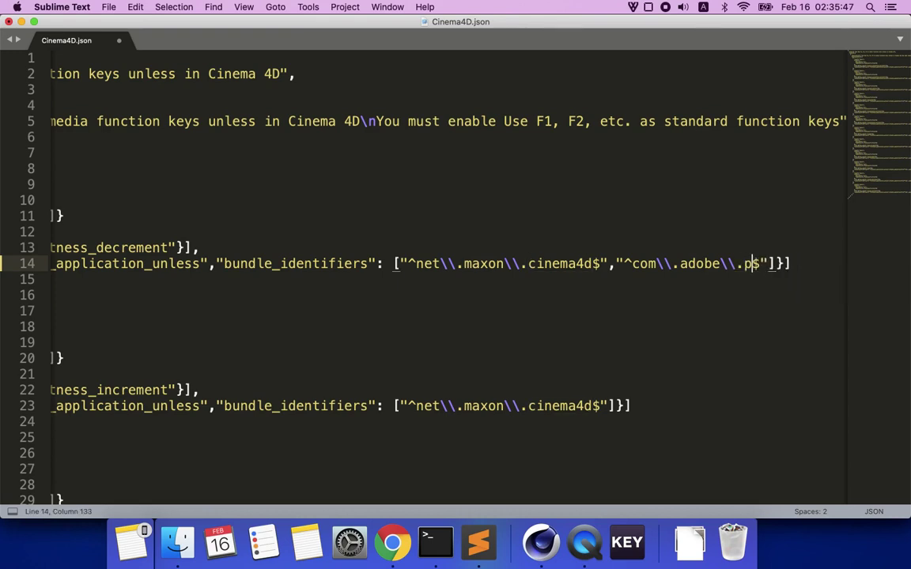
text(hotoshop)
key(Right)
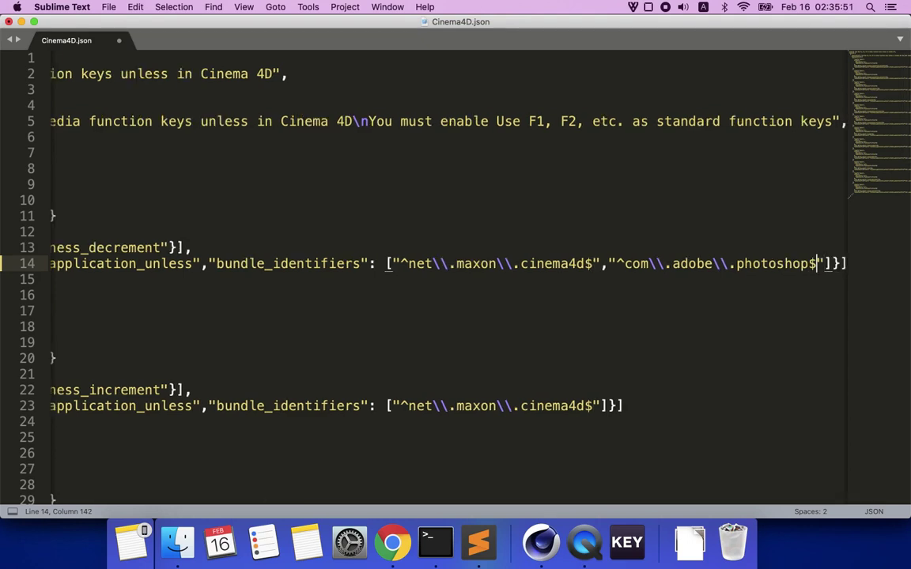
Examine line 14's frontmost_application_unless condition and the bundle identifiers it lists
scroll(398, 285, left, 10)
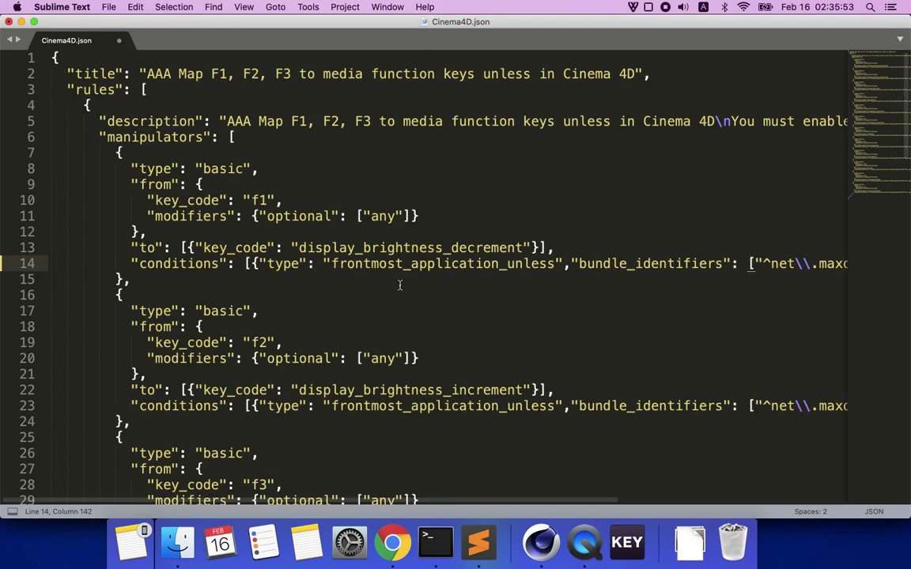
double_click(439, 265)
scroll(506, 285, right, 10)
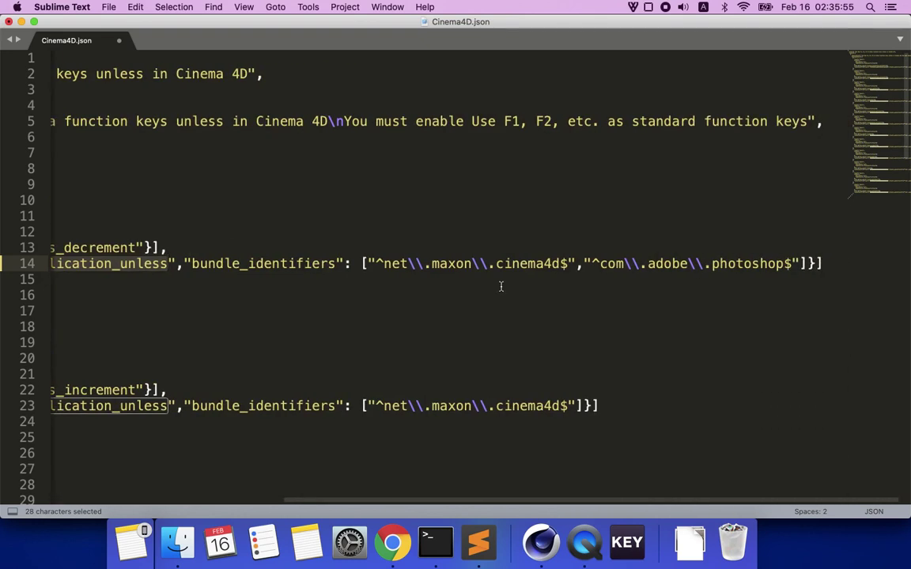
scroll(497, 285, left, 10)
scroll(498, 286, right, 10)
scroll(498, 285, left, 10)
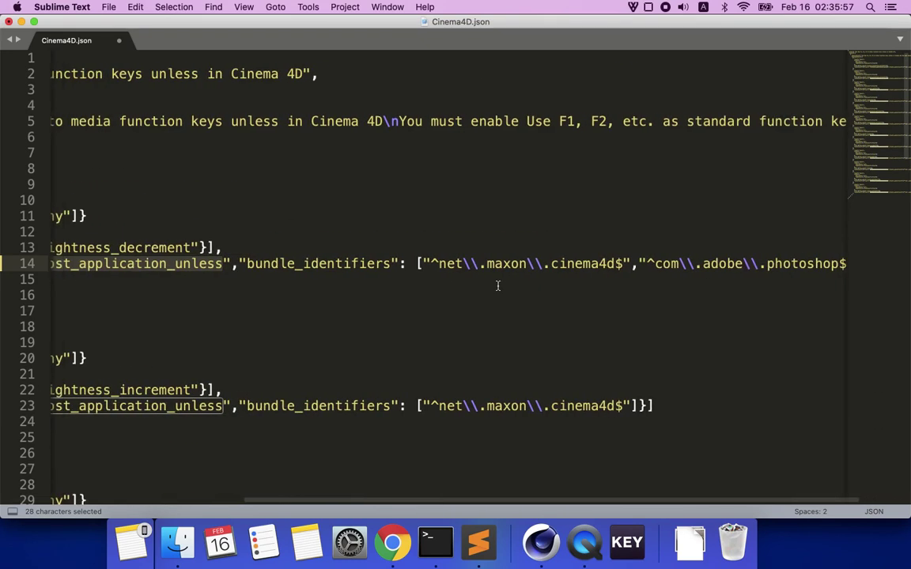
scroll(497, 285, right, 8)
scroll(497, 285, right, 3)
scroll(497, 285, left, 8)
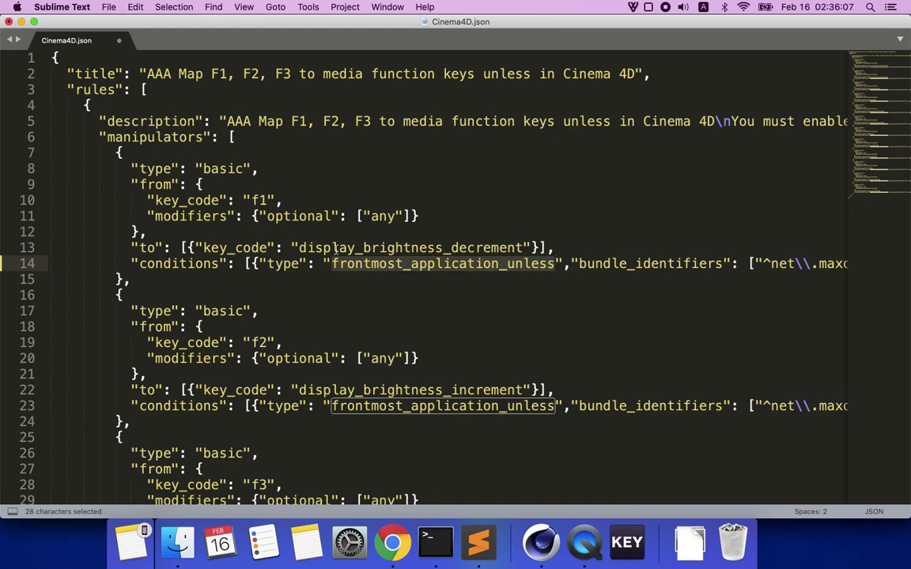
scroll(443, 300, right, 8)
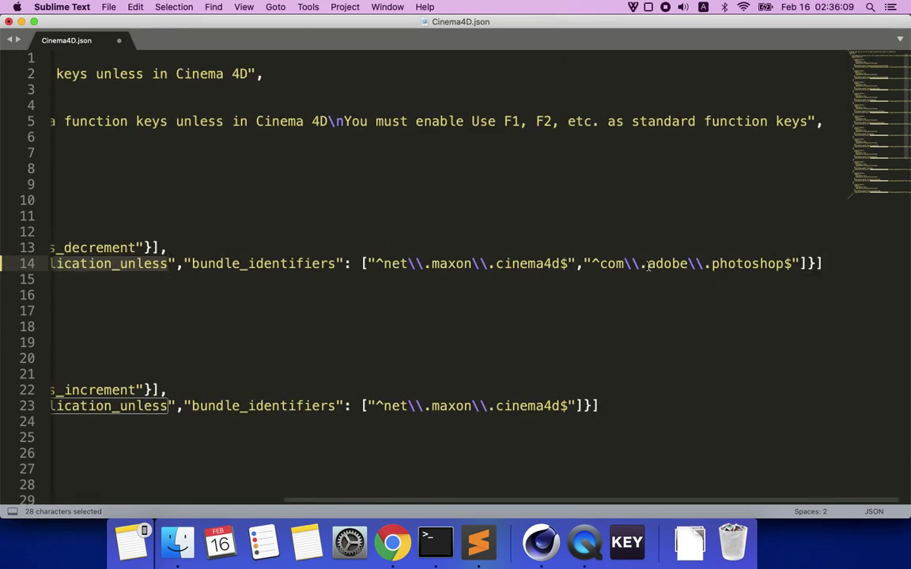
Copy the Photoshop bundle identifier with its comma, delete it from line 14, and save Cinema4D.json
click(577, 263)
shift+click(799, 265)
key(super+c)
scroll(680, 356, down, 20)
scroll(681, 356, up, 20)
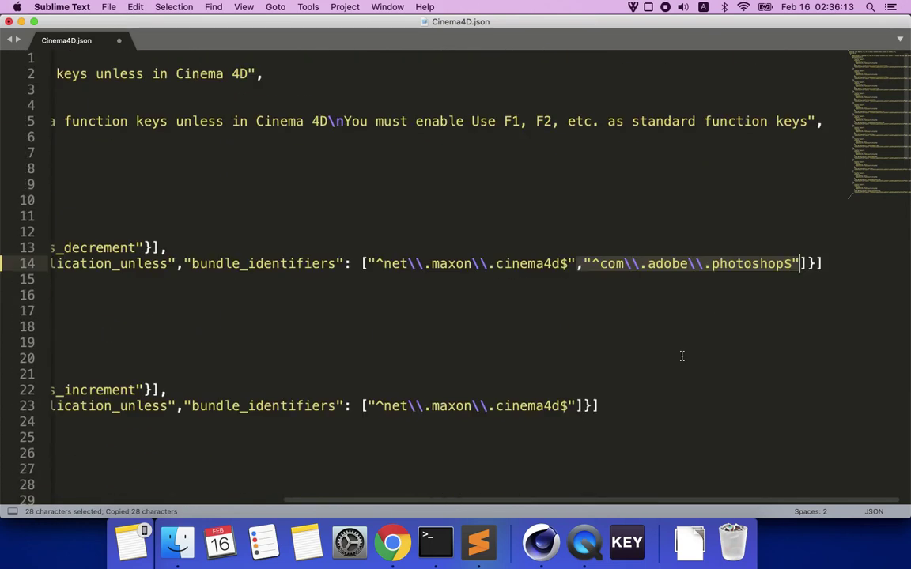
key(BackSpace)
scroll(529, 354, left, 10)
key(super+s)
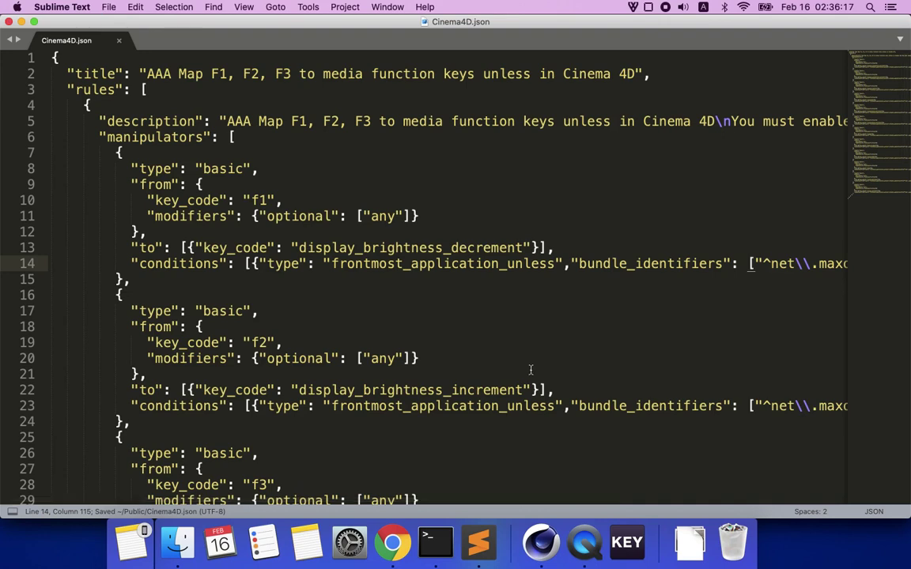
In Karabiner-Elements' complex modifications, remove the enabled "AAA Map F1, F2, F3" rule, enable it again, and close the preferences
click(634, 544)
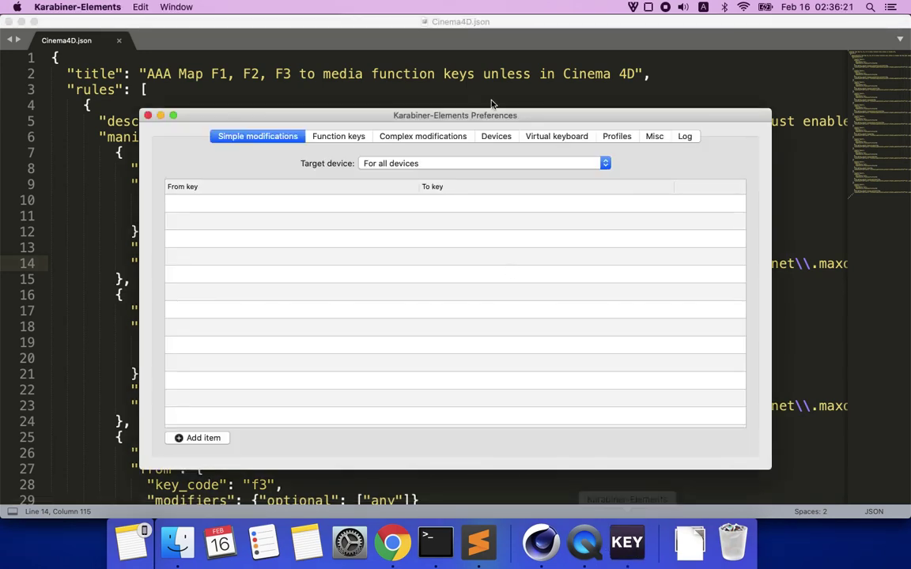
click(648, 6)
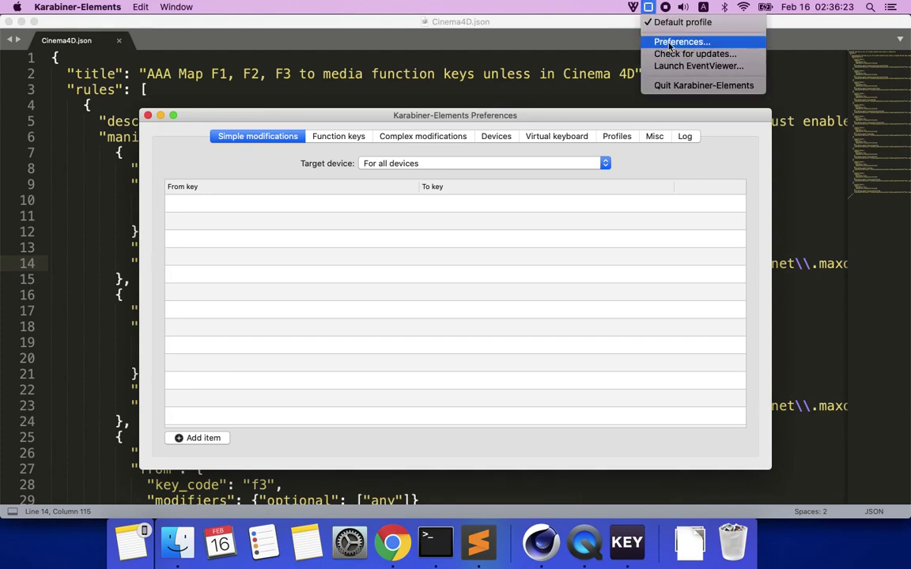
click(406, 137)
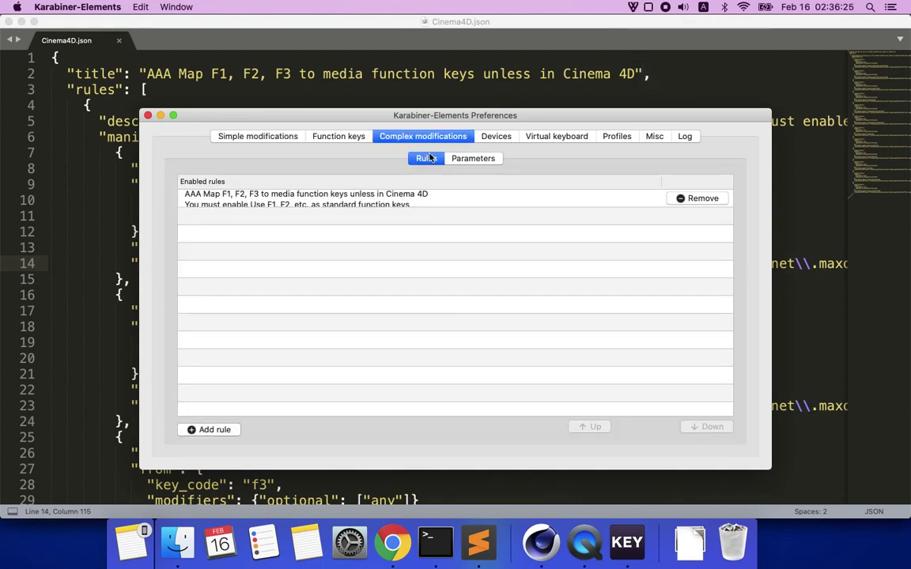
click(703, 200)
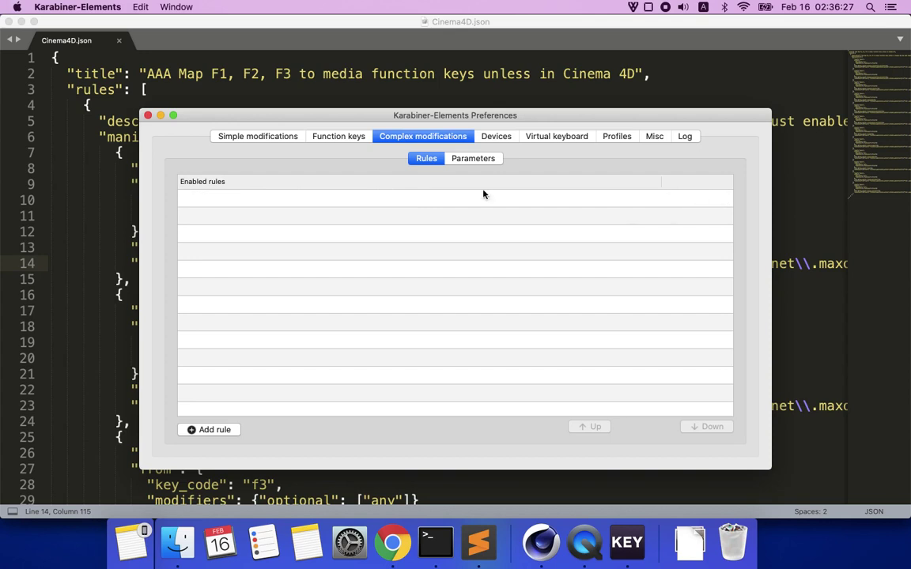
click(209, 428)
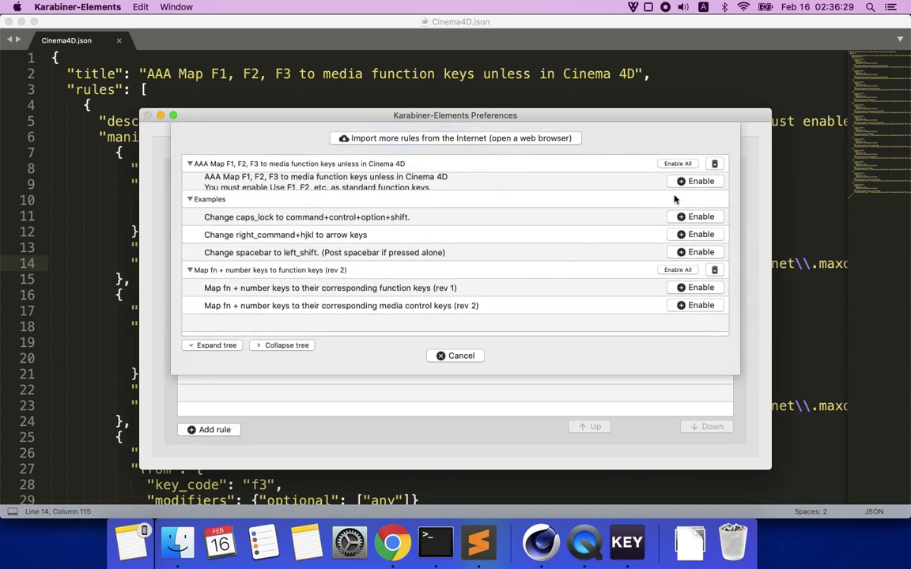
click(699, 181)
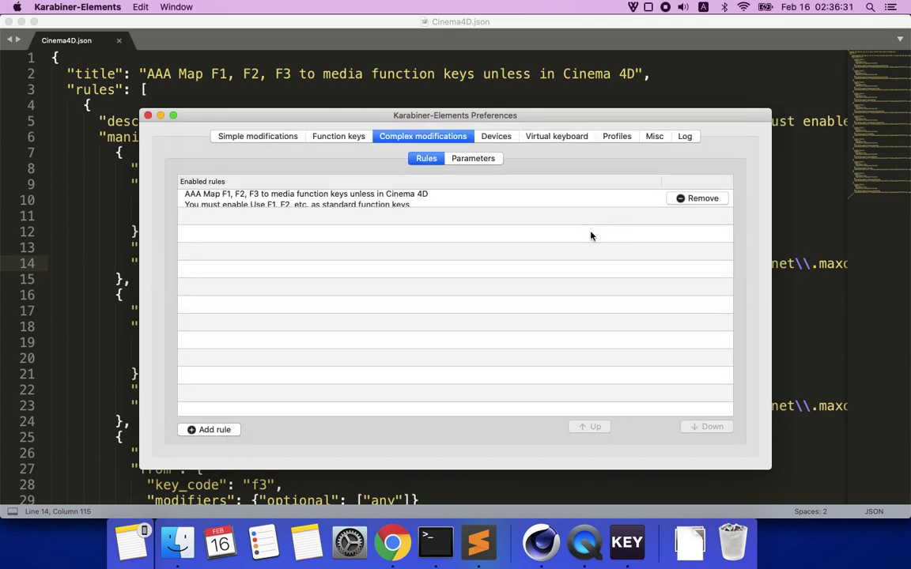
click(148, 117)
Test the F1 key in Sublime Text and look through the key mappings in Cinema4D.json down to f12
click(322, 185)
key(F1)
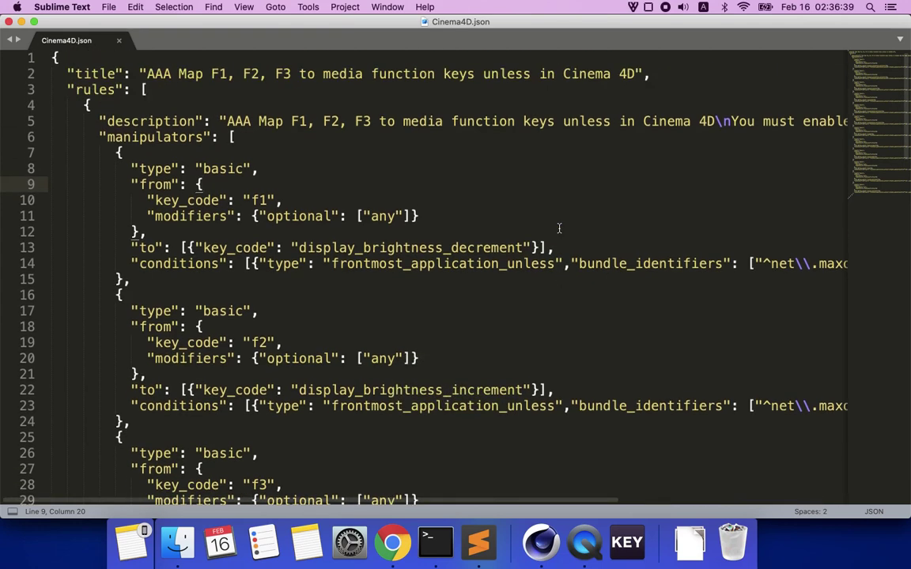
scroll(559, 228, down, 20)
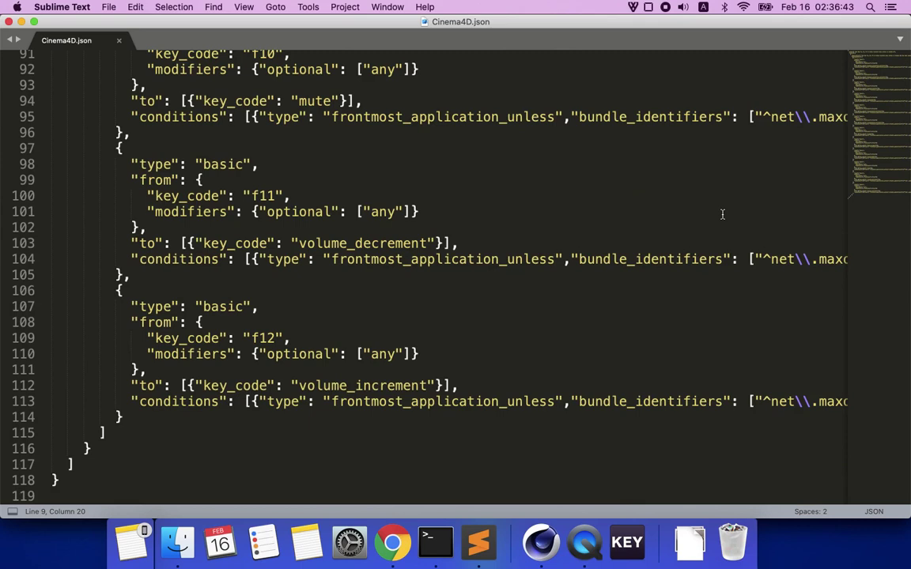
scroll(688, 127, up, 20)
scroll(645, 232, down, 20)
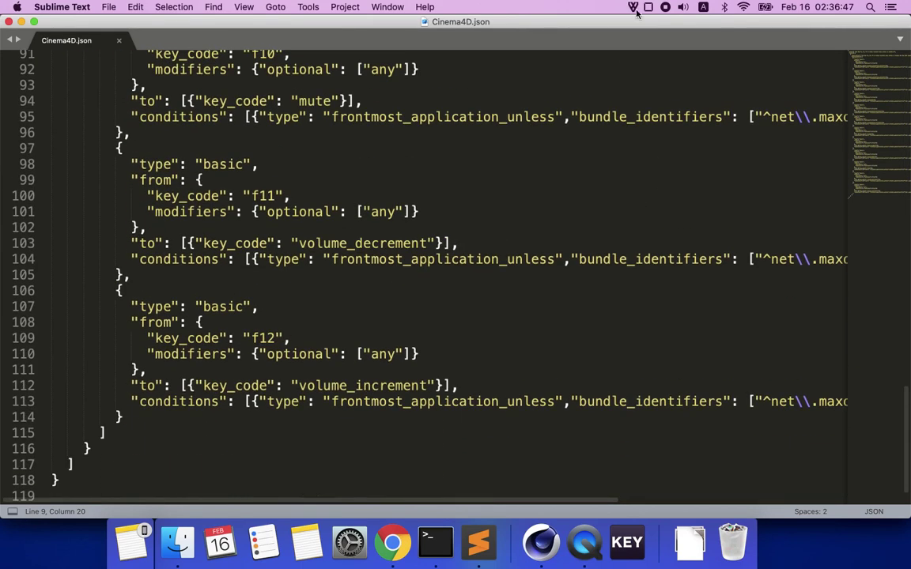